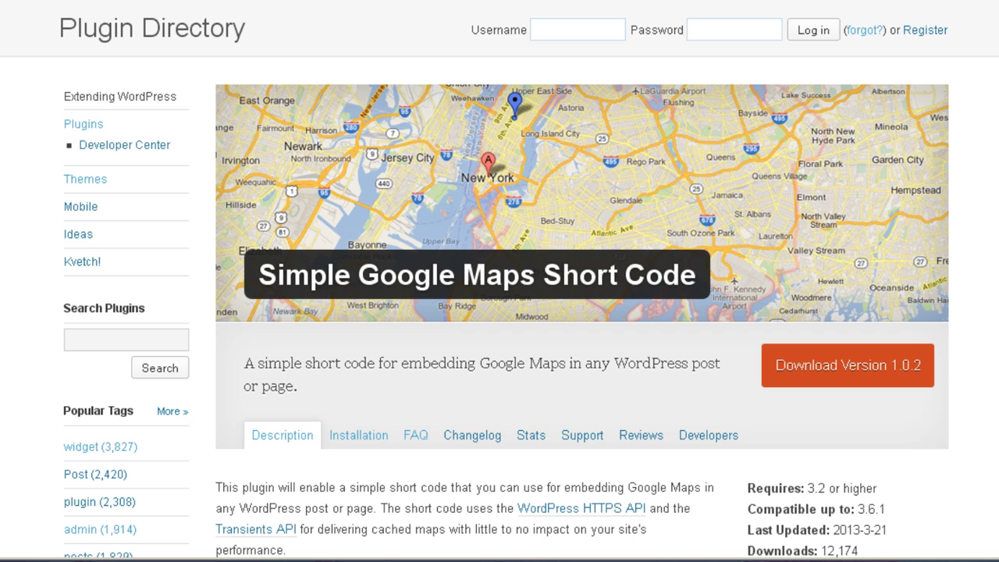
- Scroll the plugin description to its [pw_map address="New York City"] usage example
scroll(499, 281, "down", 5)
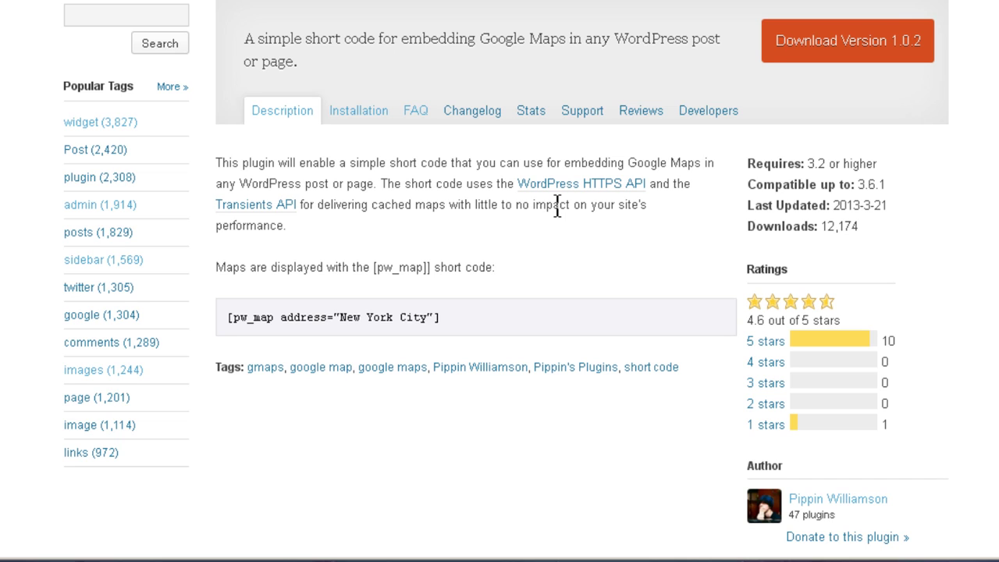
- Read the FAQ on map width and height, then select the 'Simple Google Maps Short Code' title
left_click(418, 115)
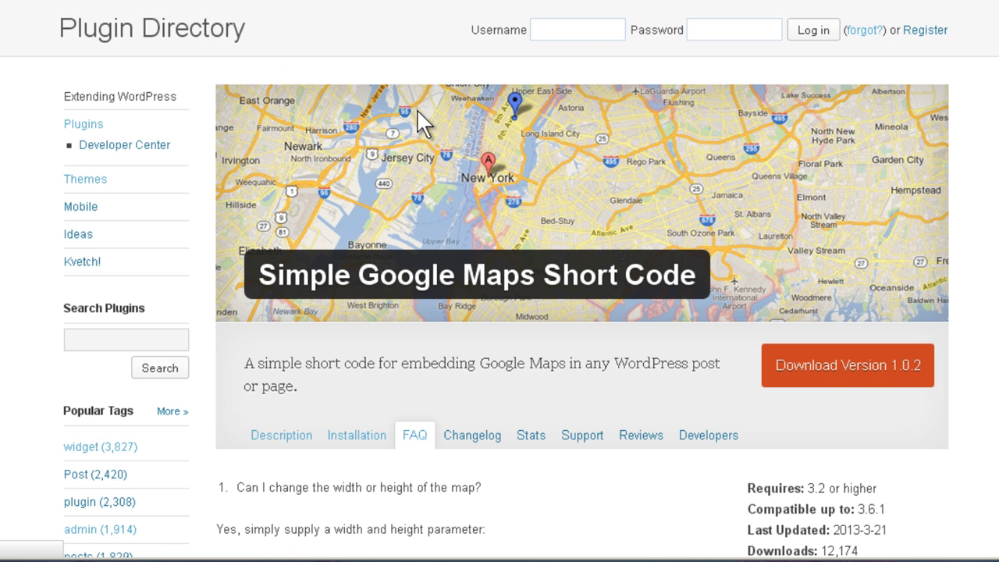
scroll(442, 125, "down", 4)
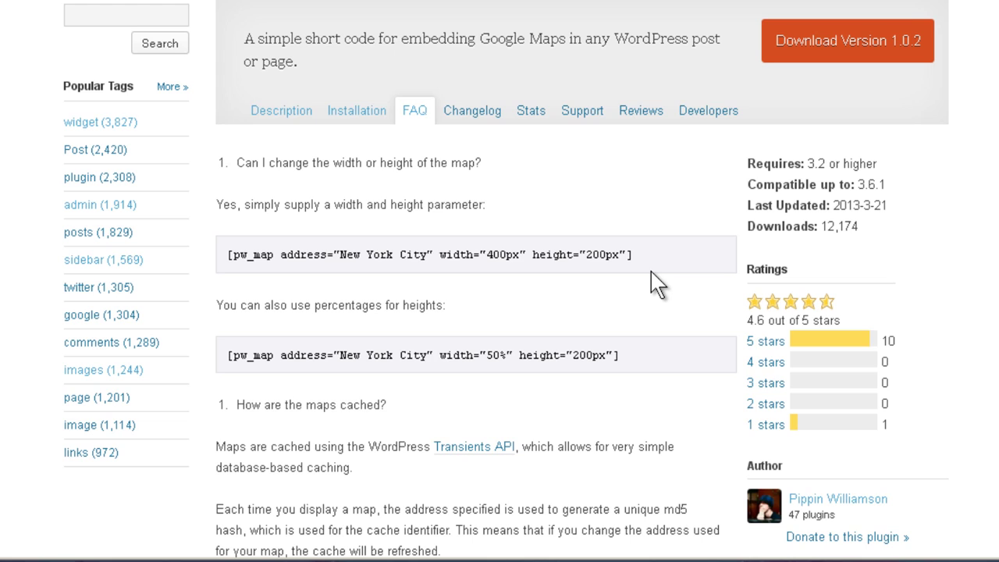
scroll(657, 284, "down", 3)
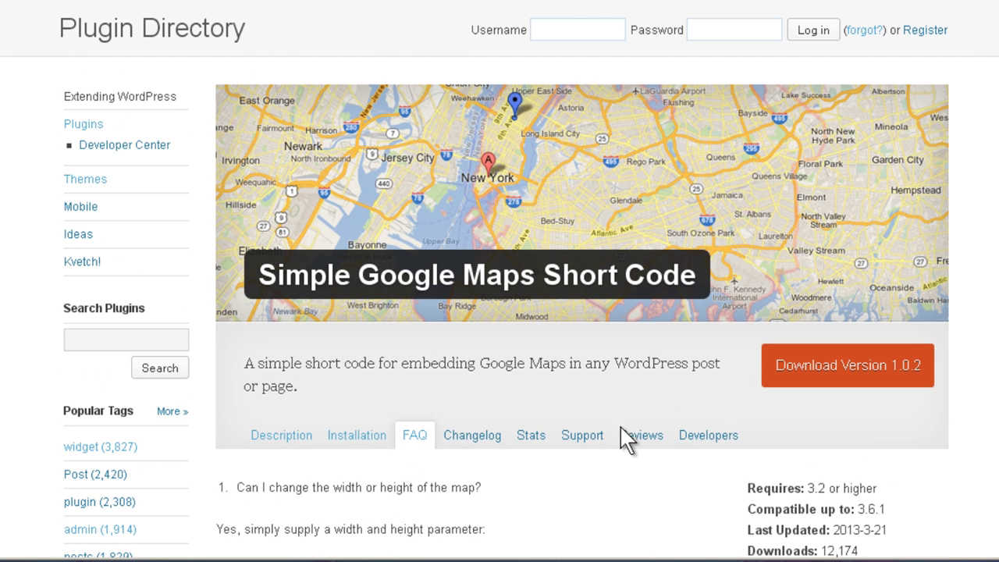
left_click_drag(664, 275, 349, 281)
key("ctrl+c")
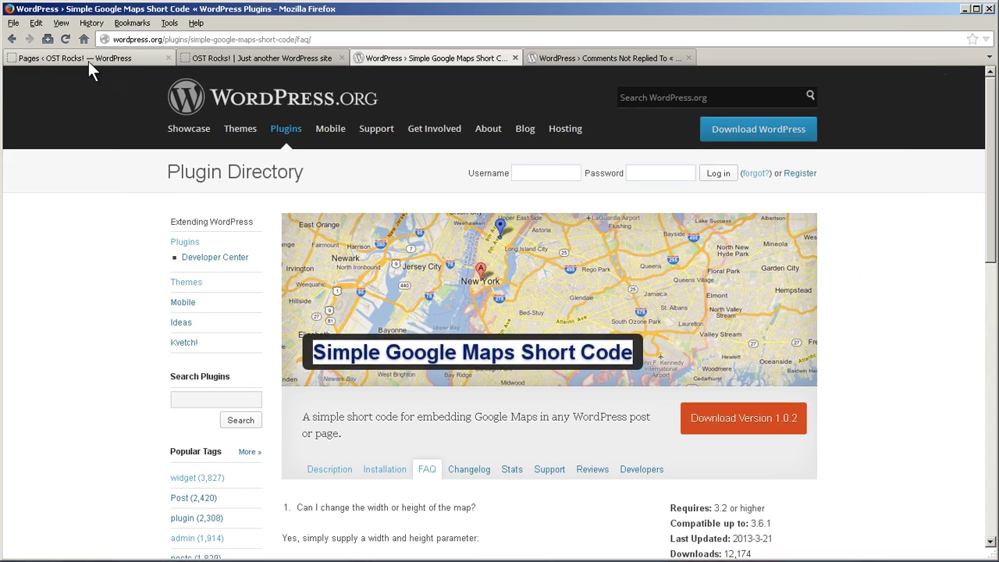
- Search the Add New plugins page for the pasted 'Simple Google Maps Short Code' name
left_click(88, 60)
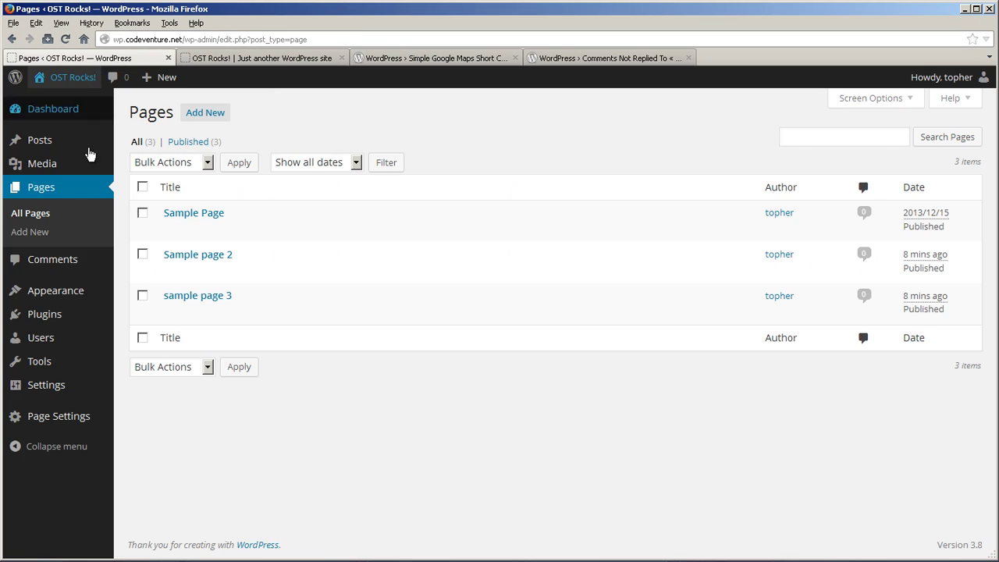
left_click(86, 327)
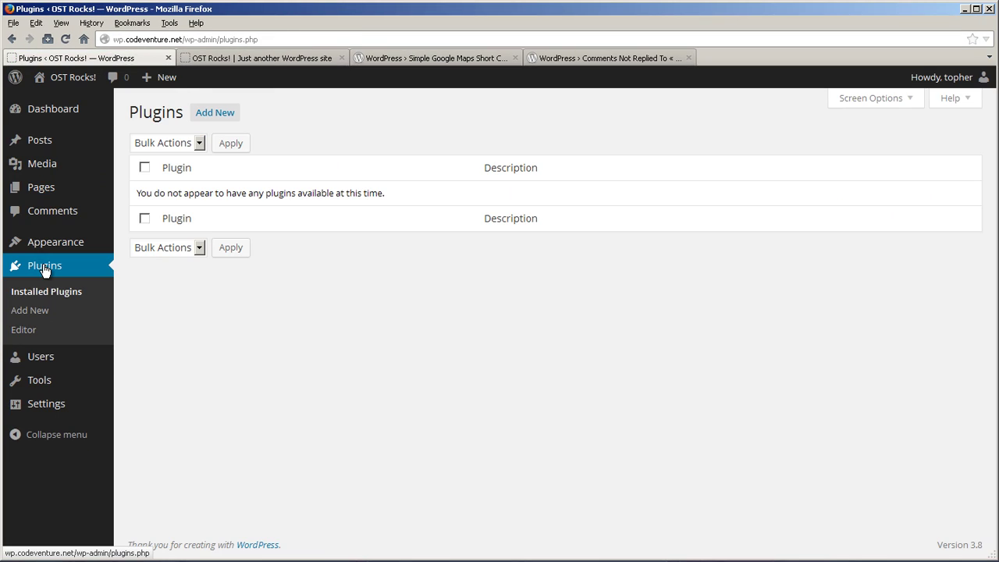
left_click(215, 113)
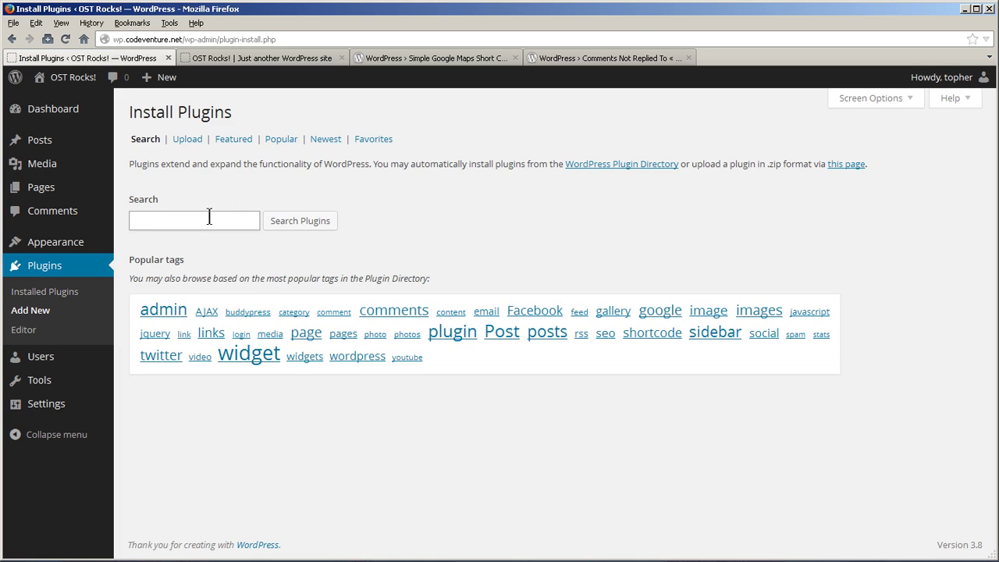
left_click(209, 219)
key("ctrl+v")
key("Return")
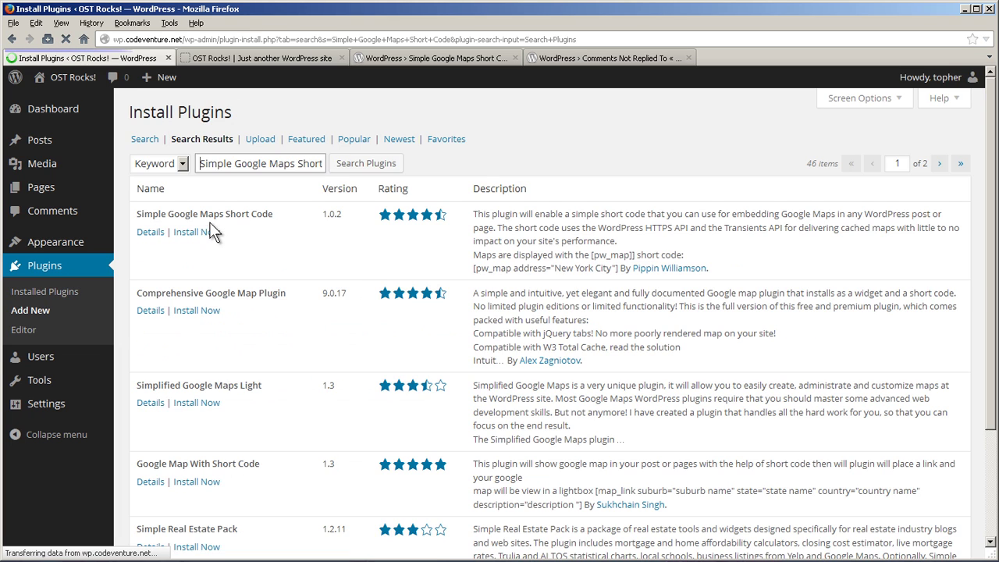
- Install and activate Simple Google Maps Short Code, then go to the Posts list
left_click(214, 230)
left_click(489, 271)
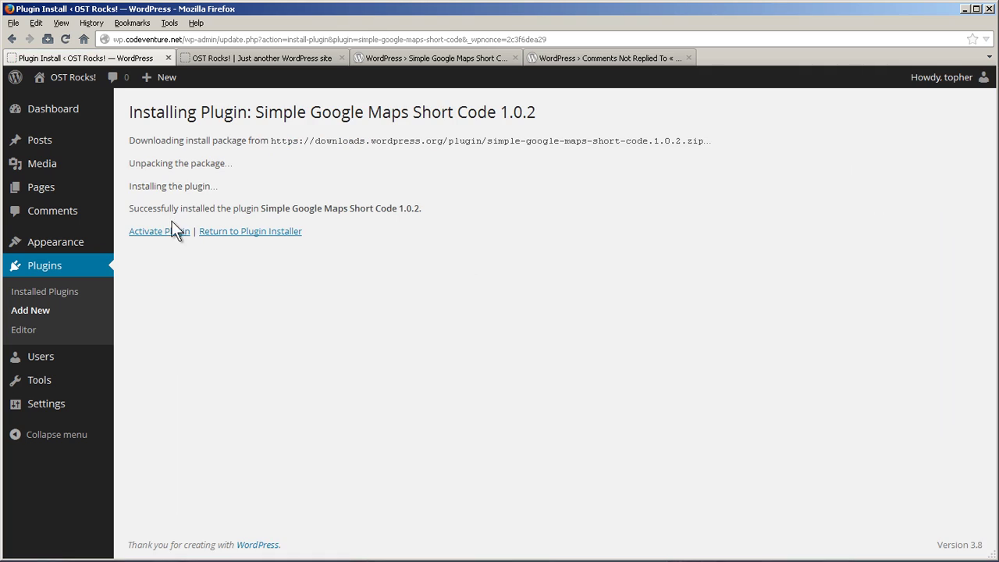
left_click(173, 231)
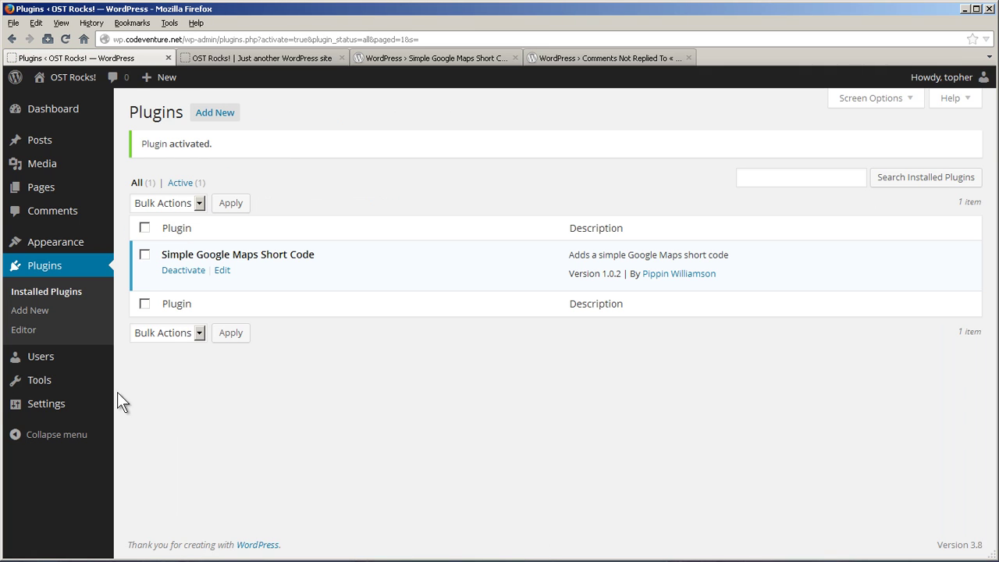
mouse_move(68, 407)
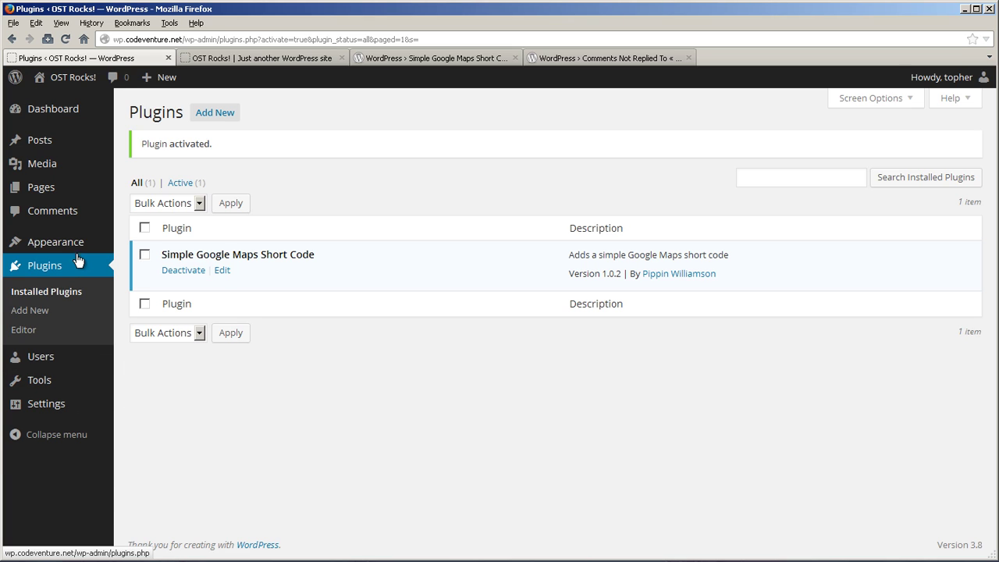
mouse_move(78, 258)
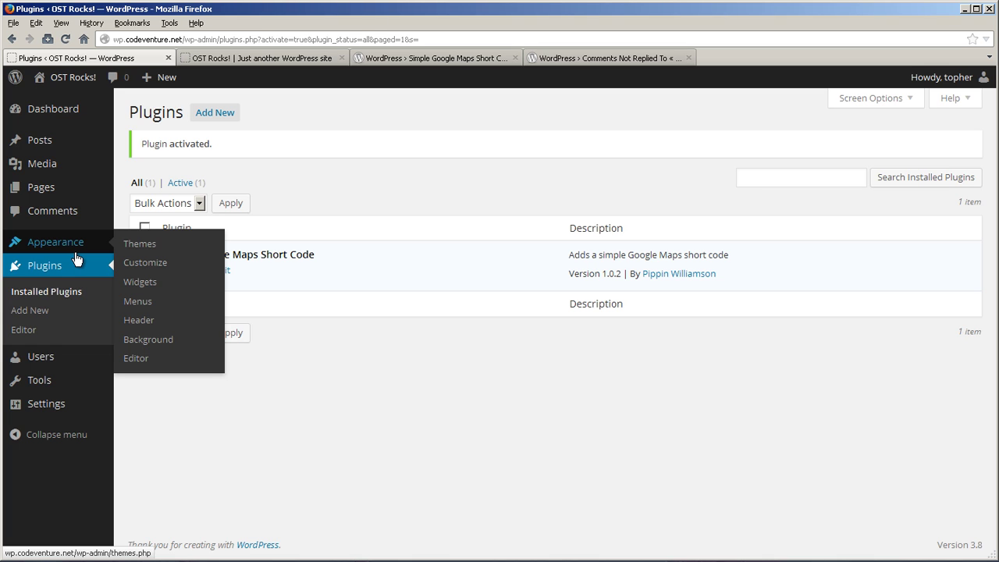
left_click(47, 145)
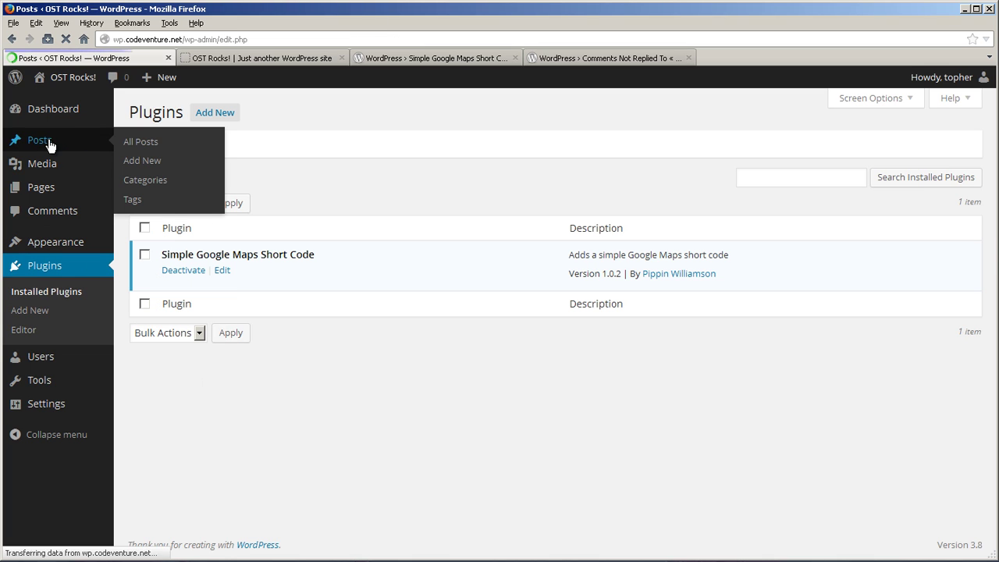
- Open 'Hello world!' for editing, add a blank line, and copy the plugin's [pw_map] example
left_click(170, 233)
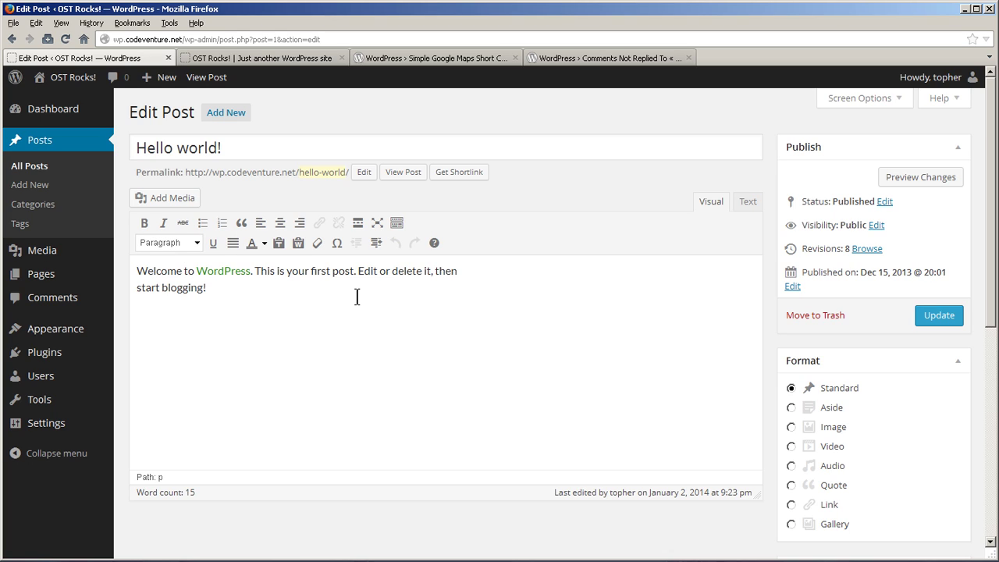
key("Return")
key("Return")
left_click(437, 58)
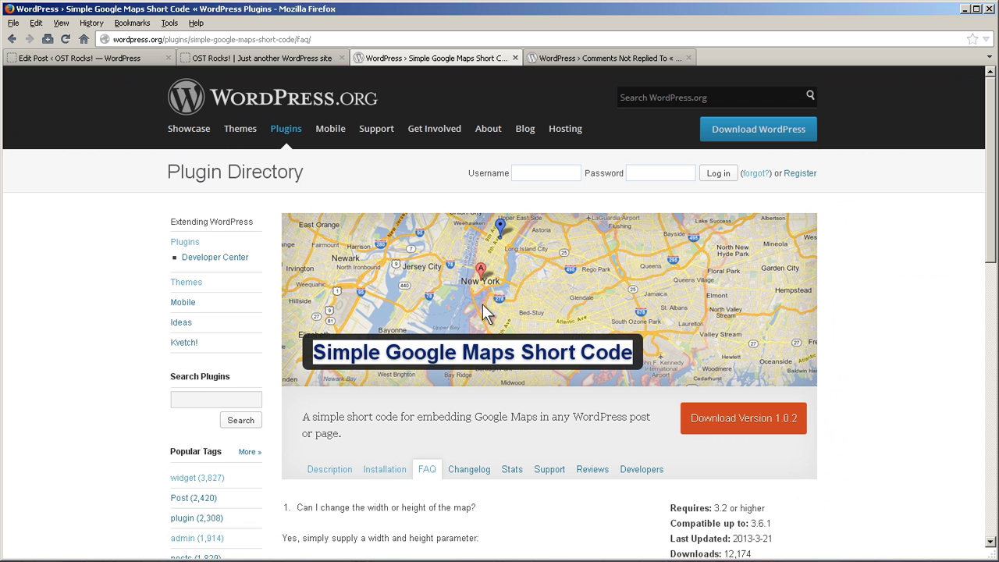
scroll(484, 314, "down", 3)
scroll(484, 322, "down", 3)
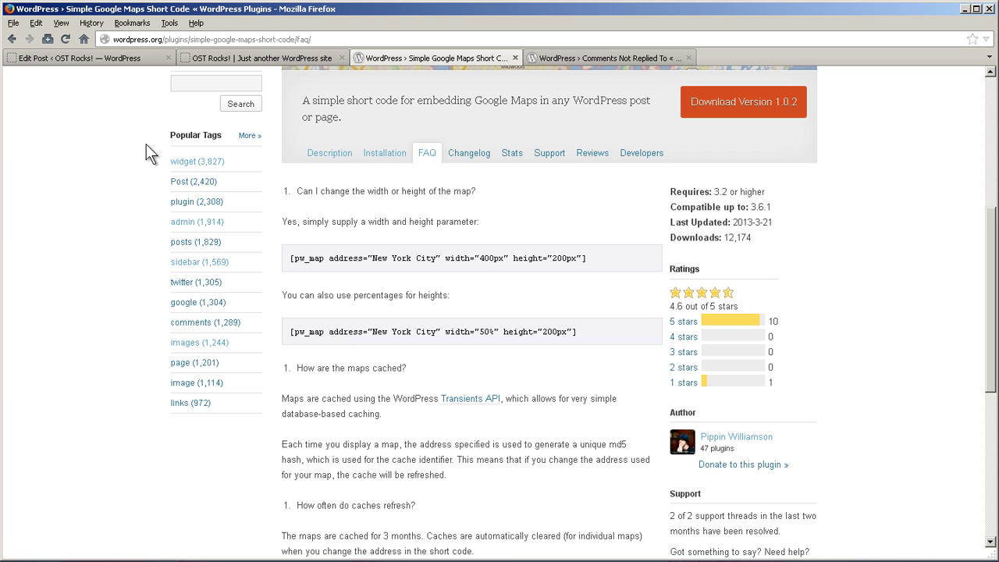
left_click(13, 38)
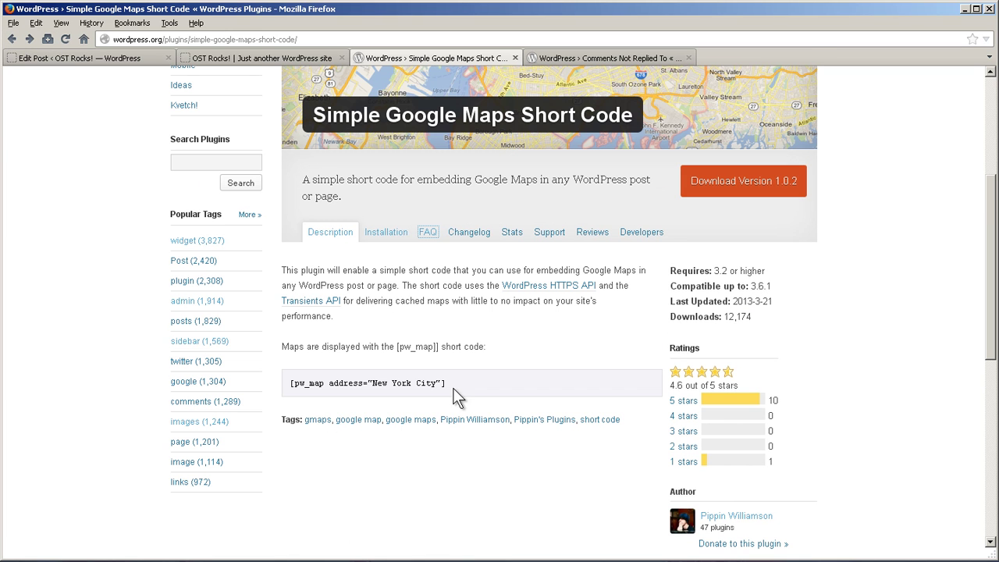
left_click_drag(453, 388, 310, 375)
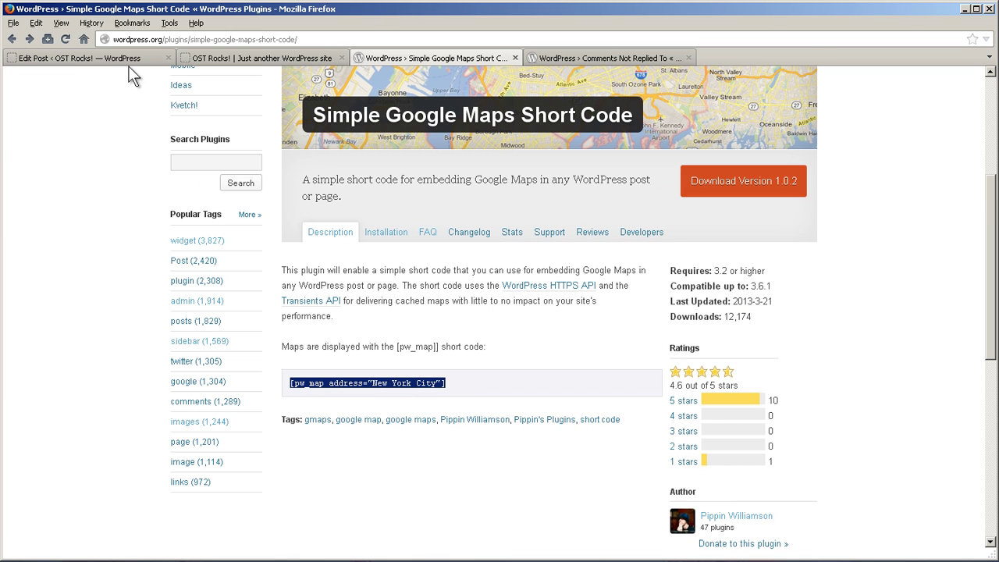
- Paste the shortcode into the post, check the Text view, and undo the preformatted paste
left_click(99, 57)
type("[pw_map address=\"New York City\"]")
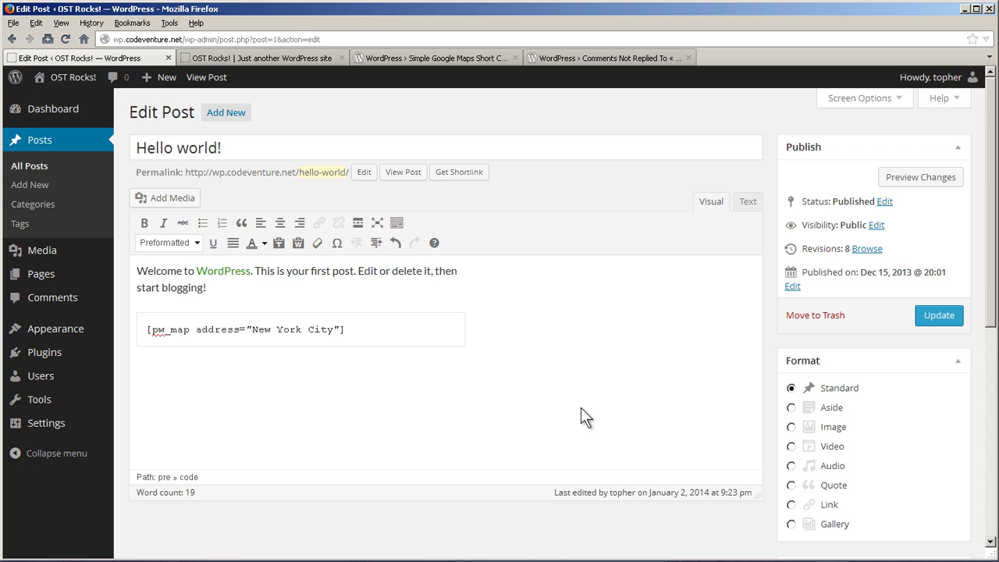
left_click(748, 204)
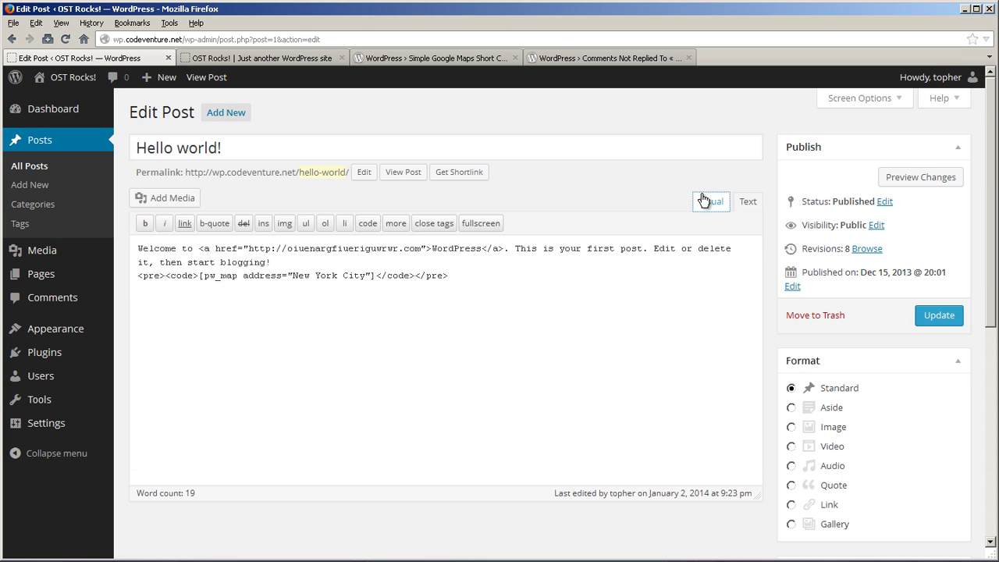
left_click(709, 203)
key("ctrl+z")
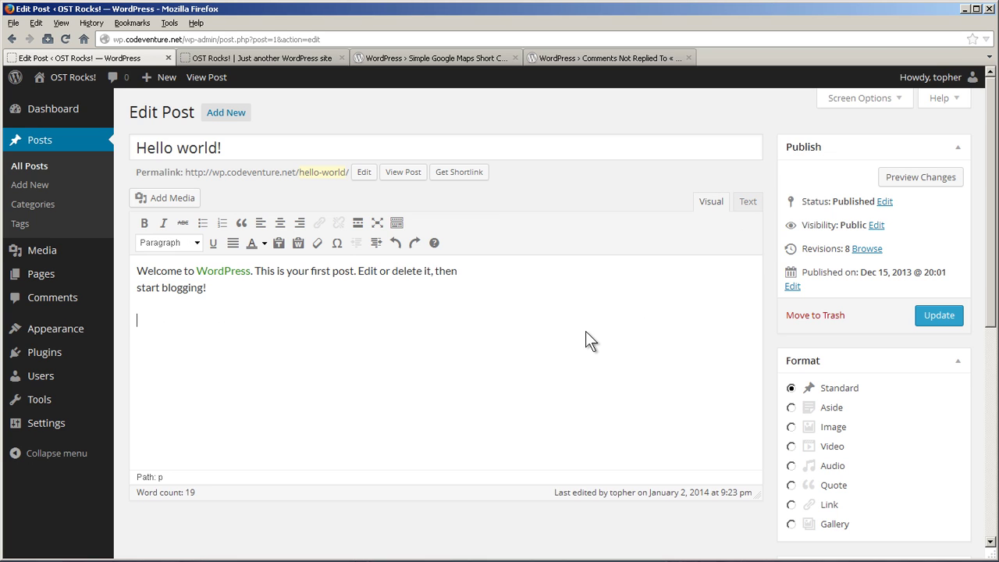
- Paste [pw_map address="New York City"] as plain text into the post and update it
left_click(279, 242)
type("[pw_map address=\"New York City\"]")
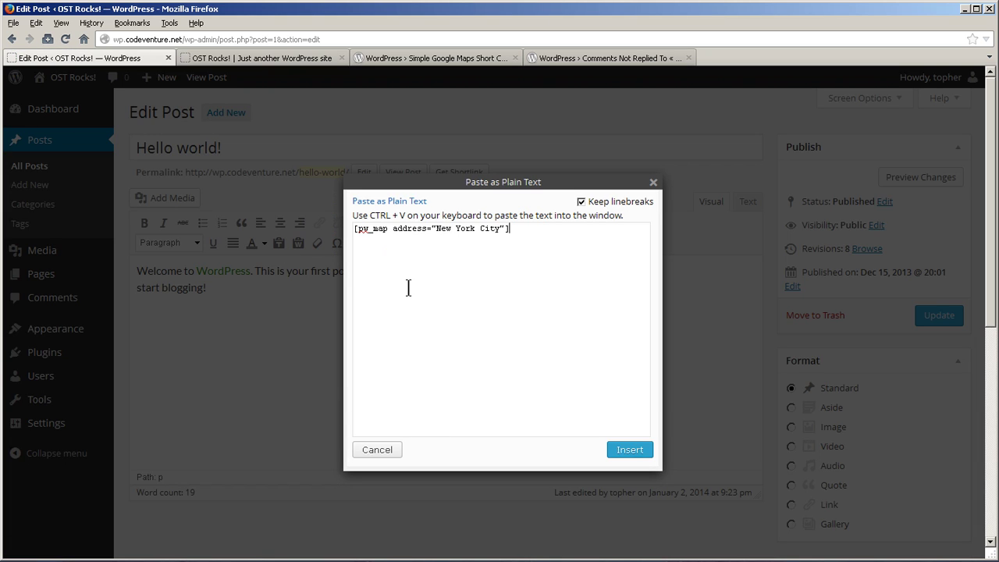
left_click(616, 450)
left_click(939, 316)
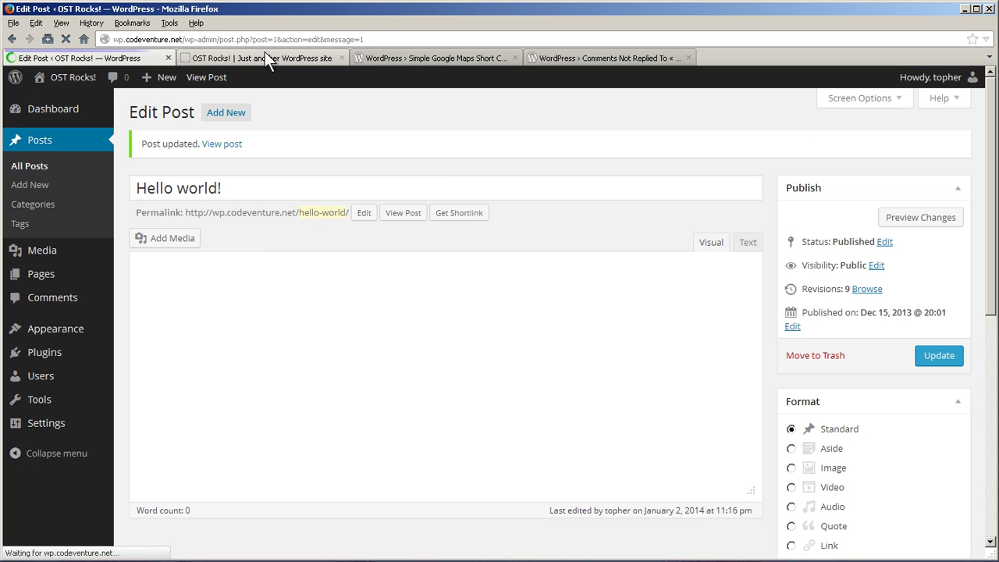
- Reload the live post to see the New York City map, then return to the editor
left_click(265, 51)
left_click(70, 33)
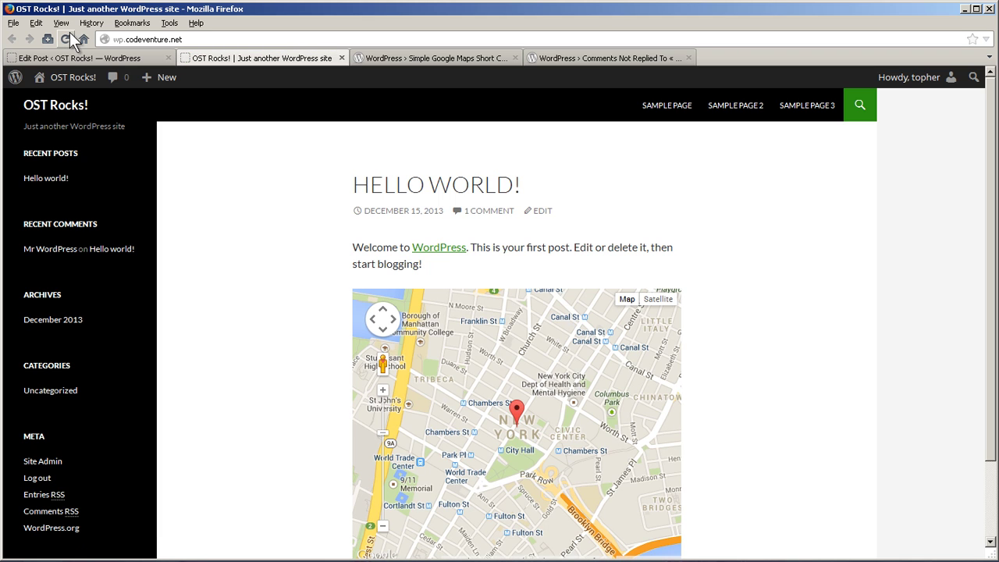
left_click(66, 55)
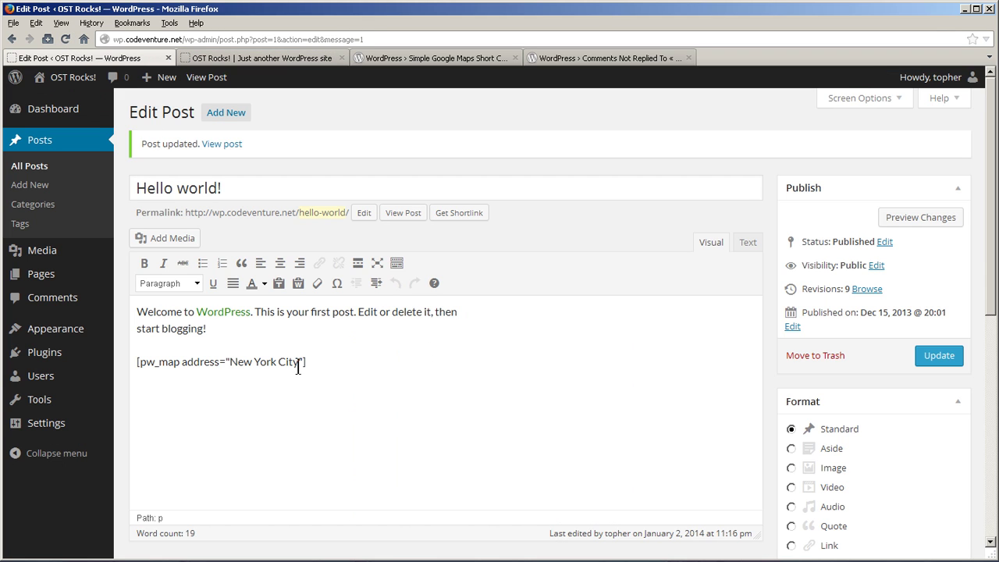
- Replace New York City with '1600 Pennsylvania ave', update, and inspect the live map near Charleston
left_click_drag(302, 361, 229, 362)
type("1600")
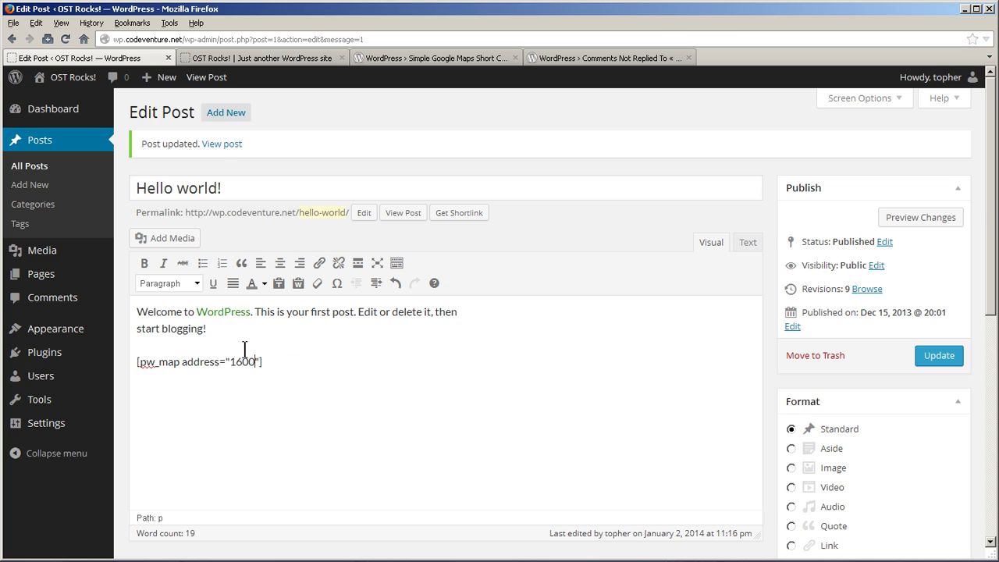
type(" Pennsylvania av")
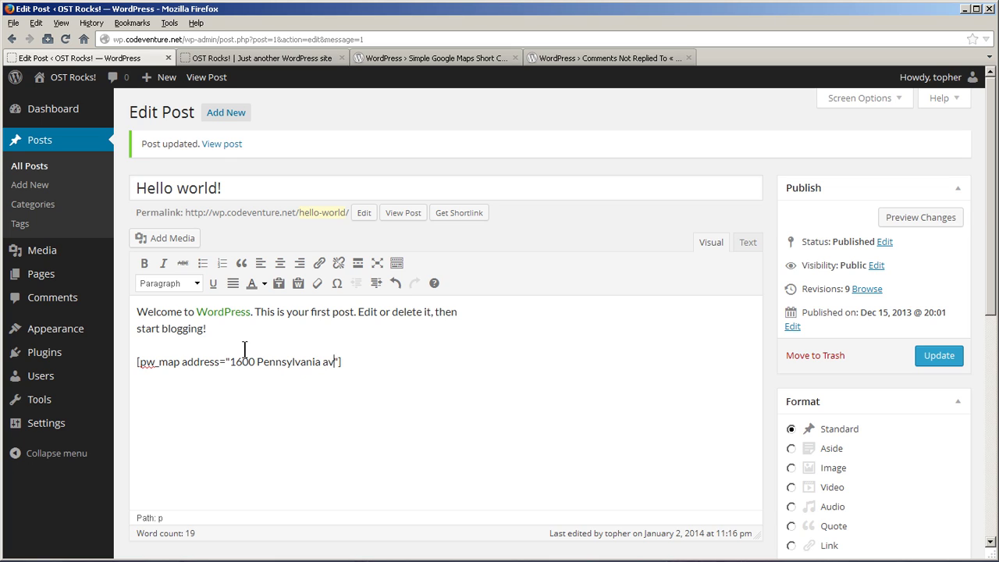
type("e")
left_click(938, 358)
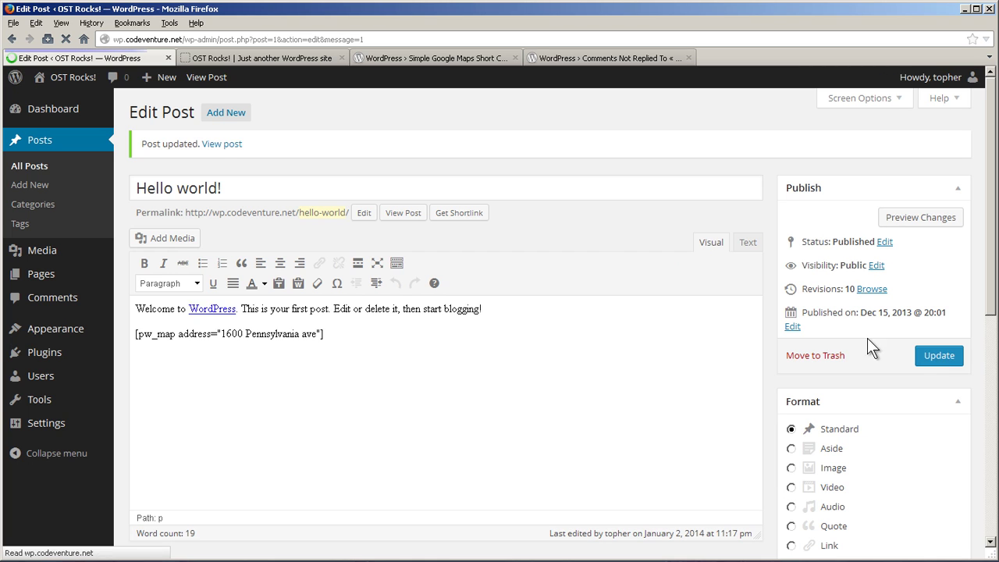
left_click(279, 63)
left_click(48, 39)
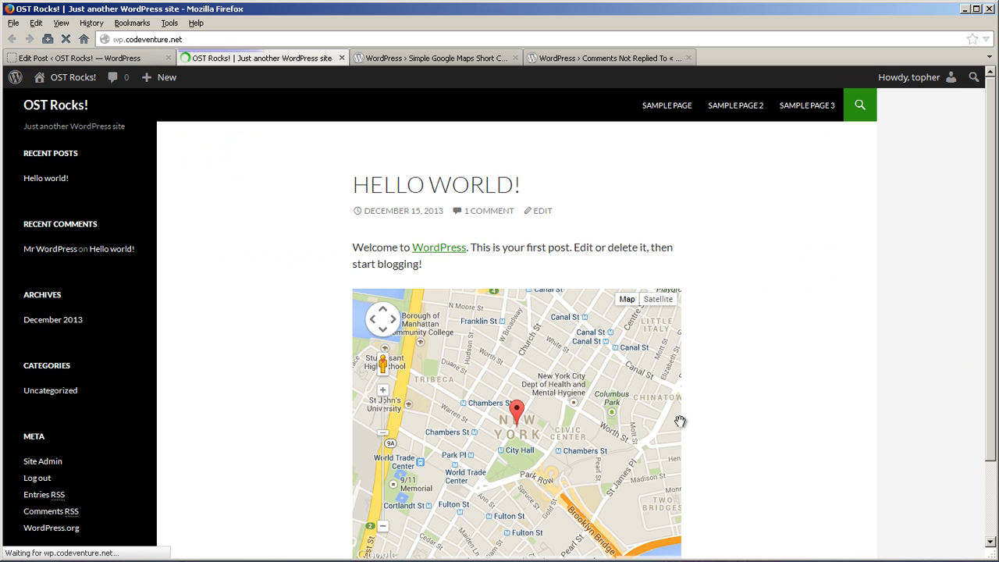
scroll(873, 408, "down", 2)
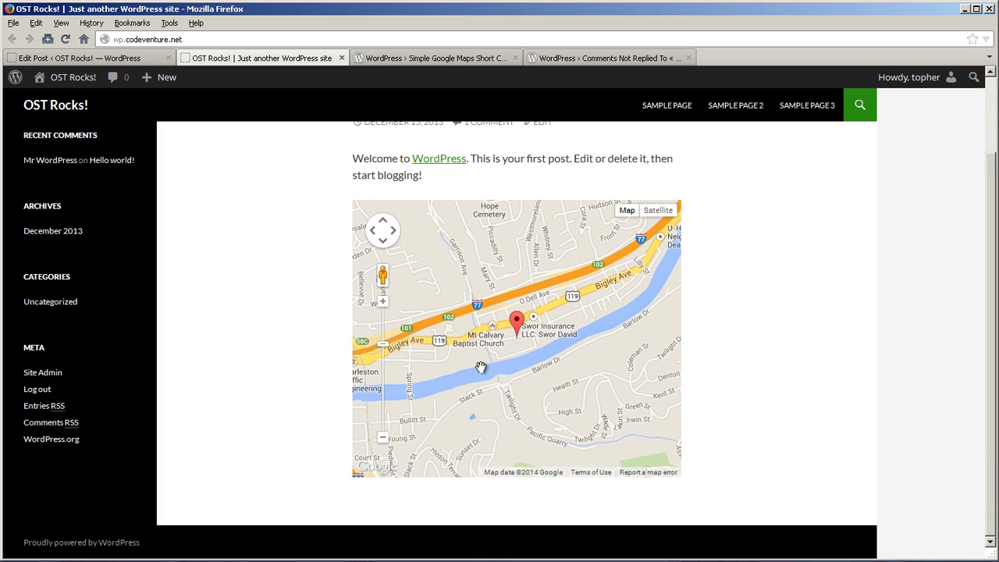
left_click(382, 437)
left_click(383, 437)
left_click(383, 437)
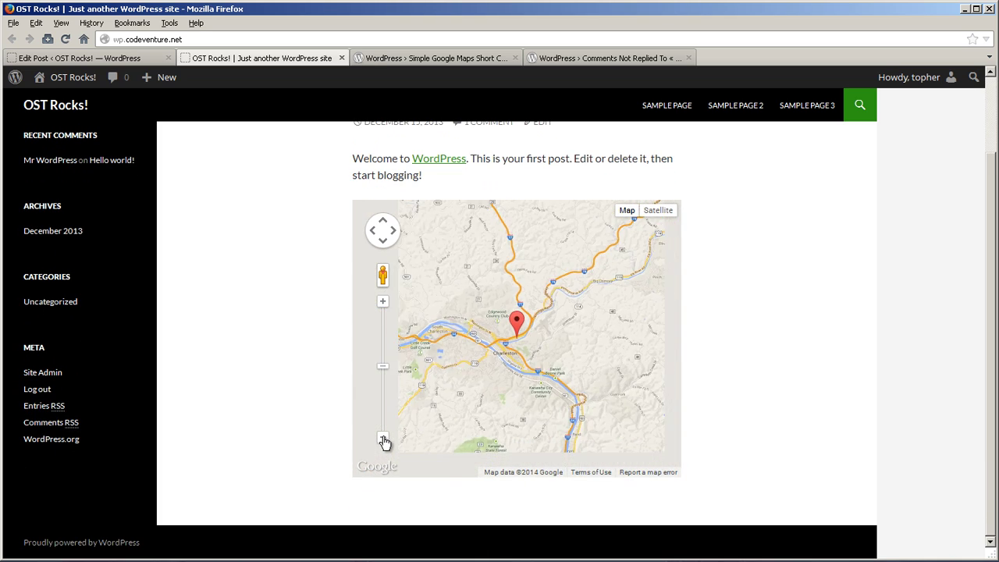
left_click(383, 439)
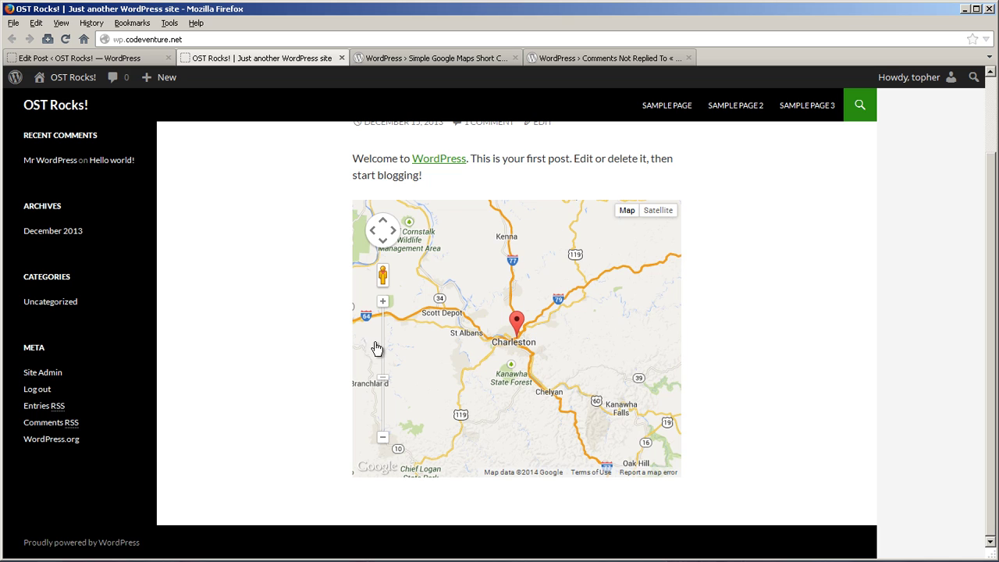
left_click(382, 301)
left_click(383, 301)
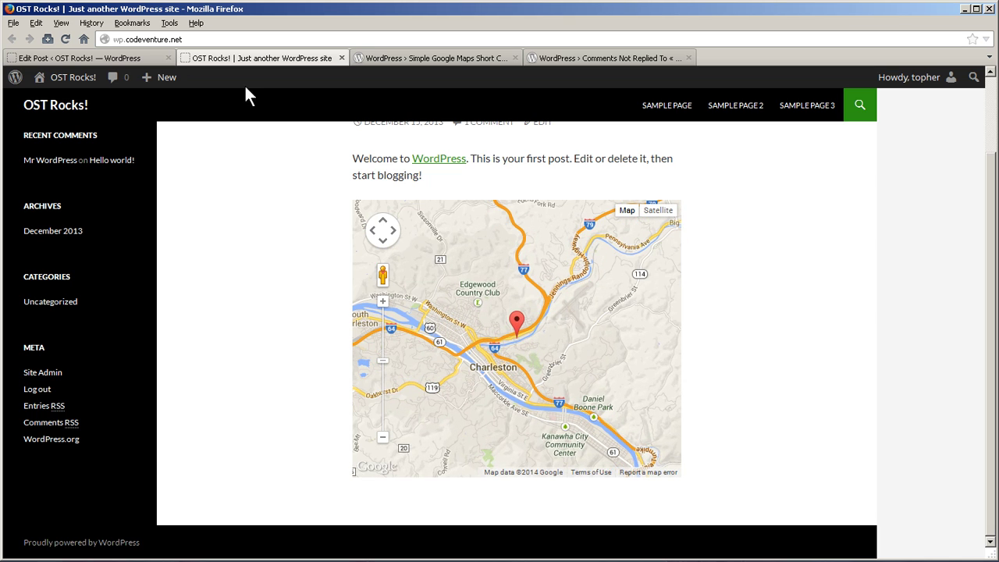
- Append ', washington dc' to the address, update the post, and reload the live page
key("ctrl+Page_Up")
left_click(340, 361)
type(", washington ")
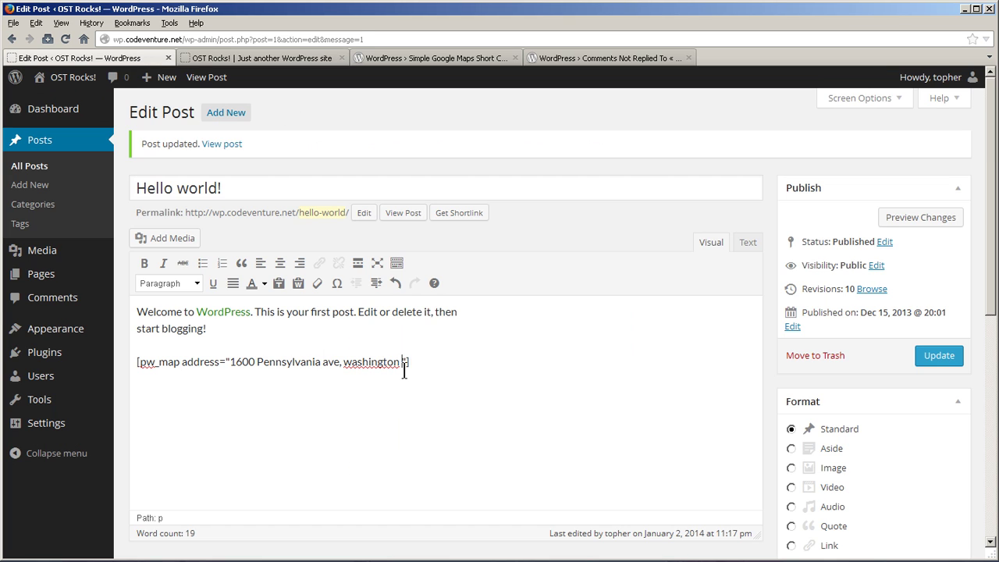
type("dc")
left_click(940, 358)
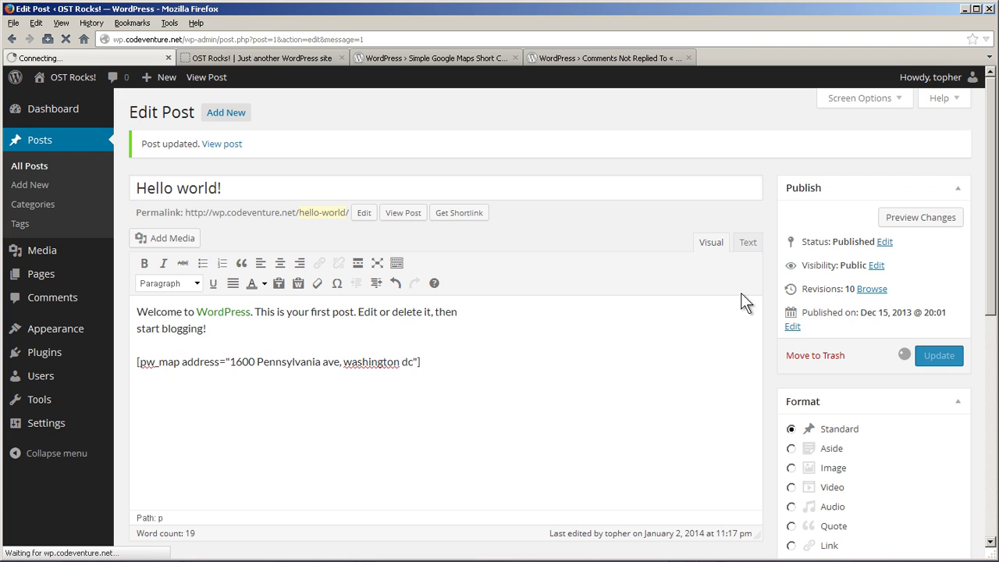
left_click(256, 58)
key("F5")
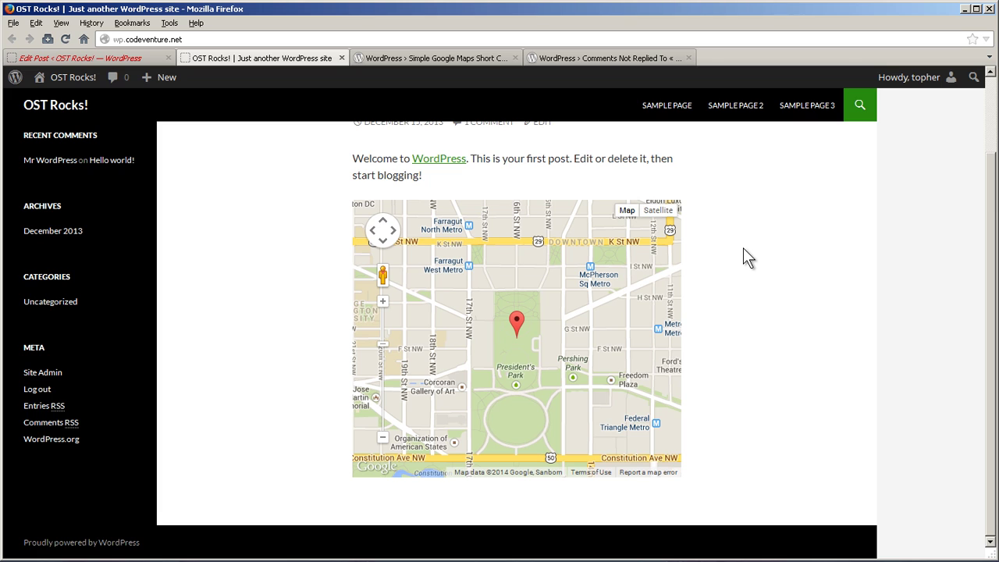
left_click(66, 39)
- Add width='200' height='200' to the pw_map shortcode, update, and check the live post
left_click(68, 58)
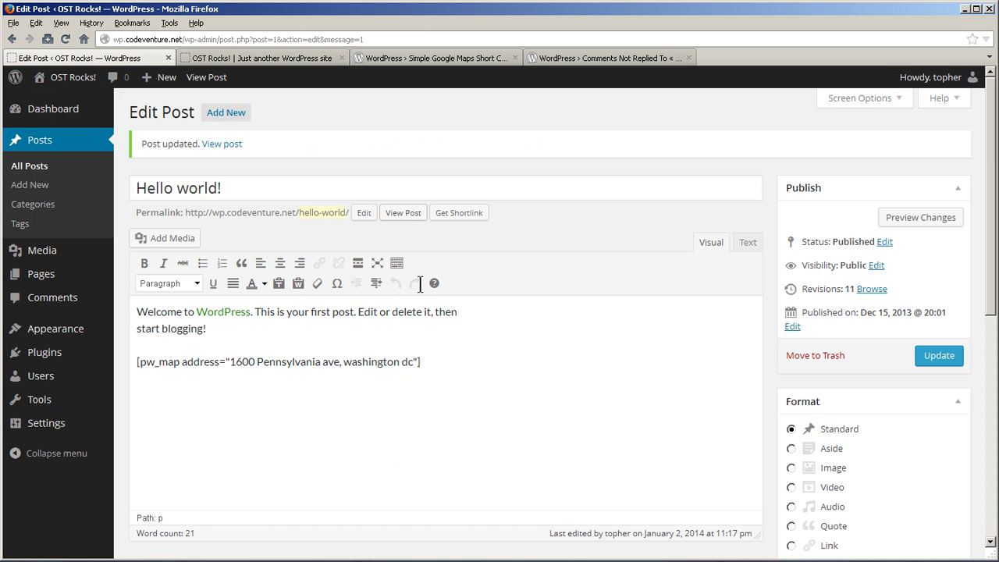
left_click(417, 362)
type("width='200' height=")
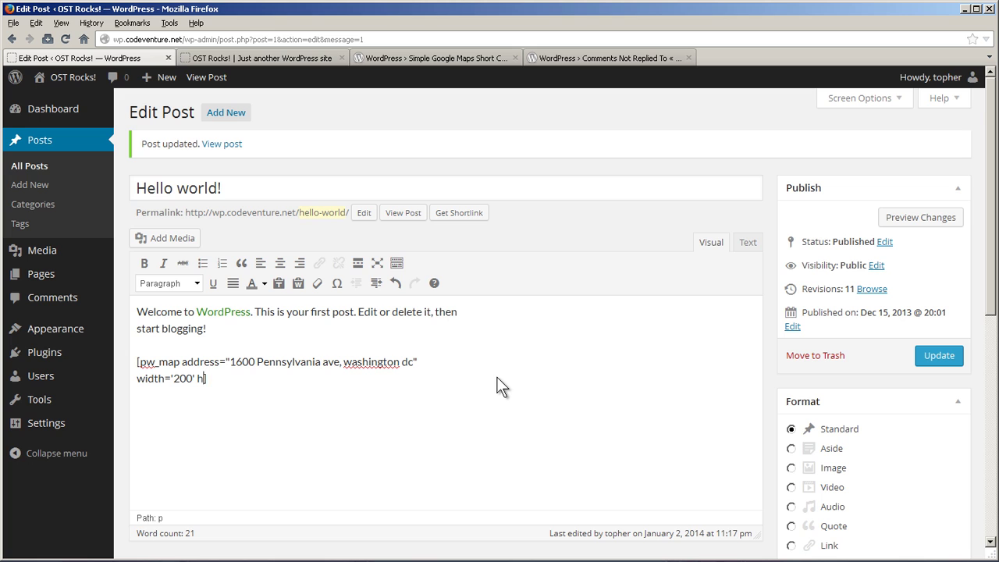
type("'200']")
left_click(946, 358)
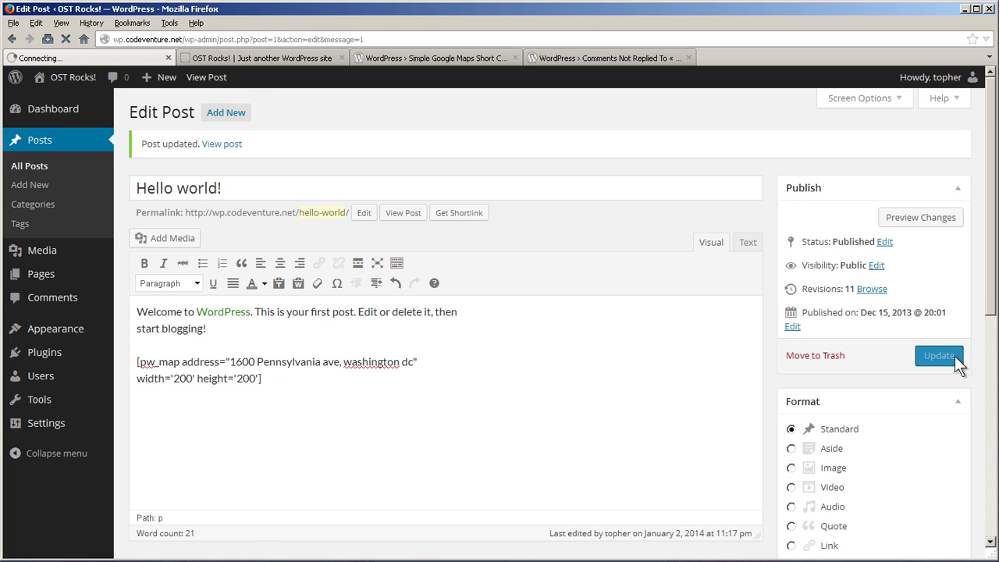
left_click(244, 56)
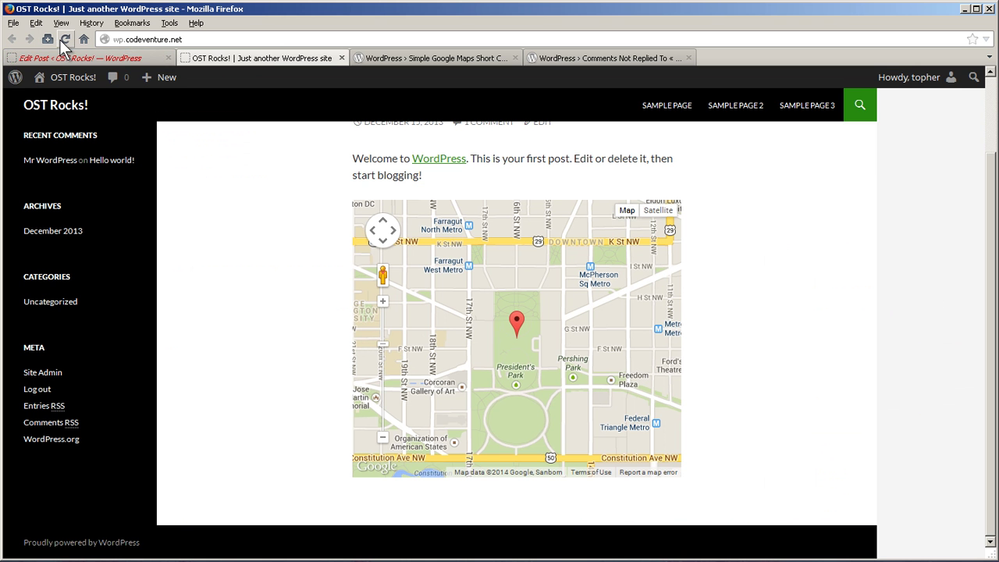
left_click(49, 39)
left_click(82, 60)
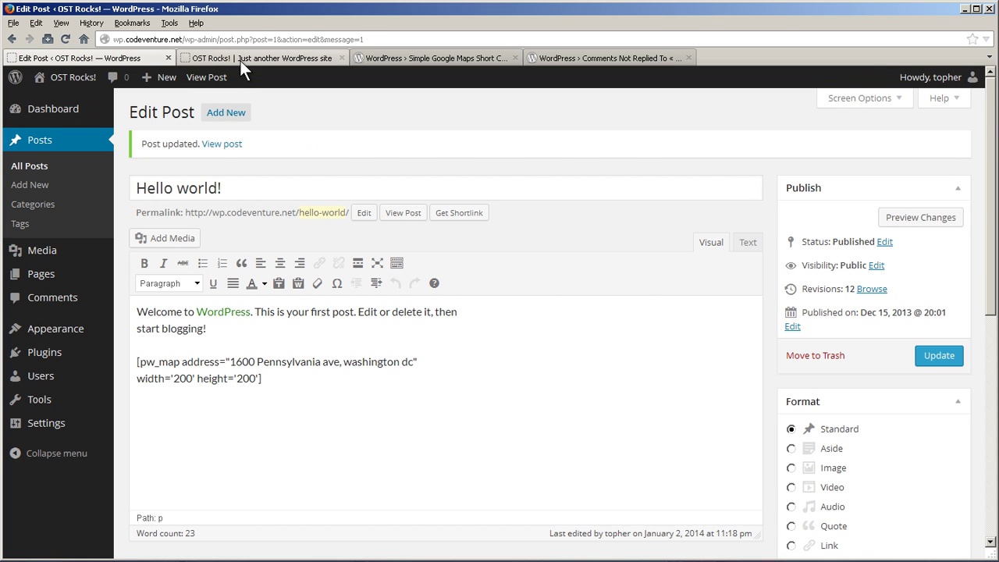
left_click(240, 60)
- Review the plugin's FAQ on setting map width and height
left_click(74, 56)
left_click(458, 58)
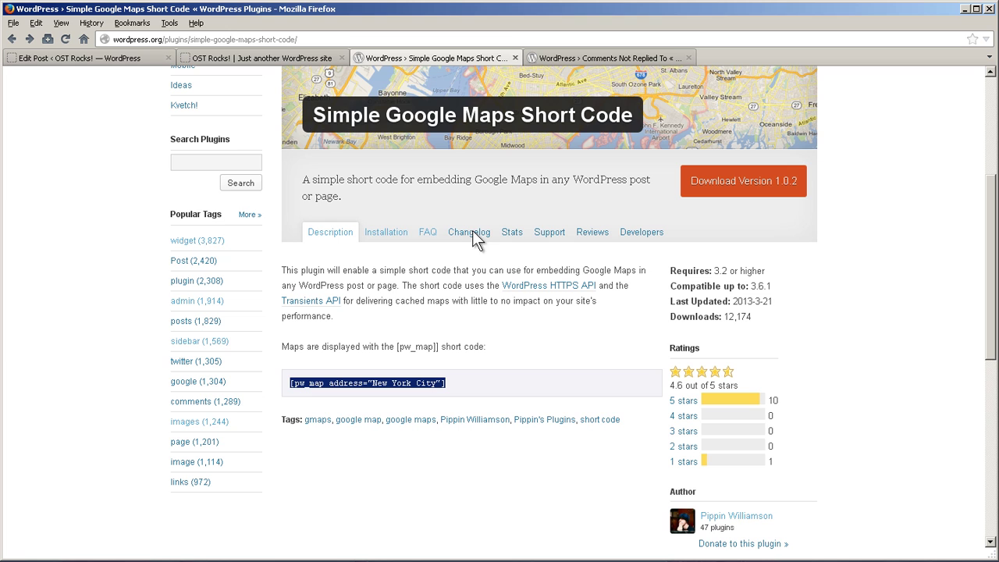
left_click(430, 237)
scroll(615, 383, "down", 8)
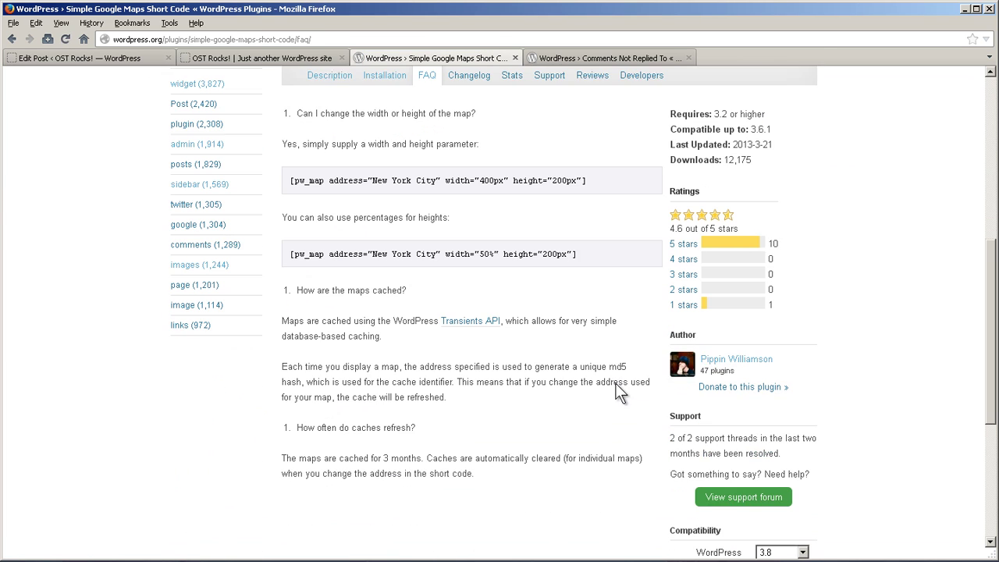
left_click(66, 57)
- Change the width and height values to double quotes, update the post, and reload the front page
left_click(175, 379)
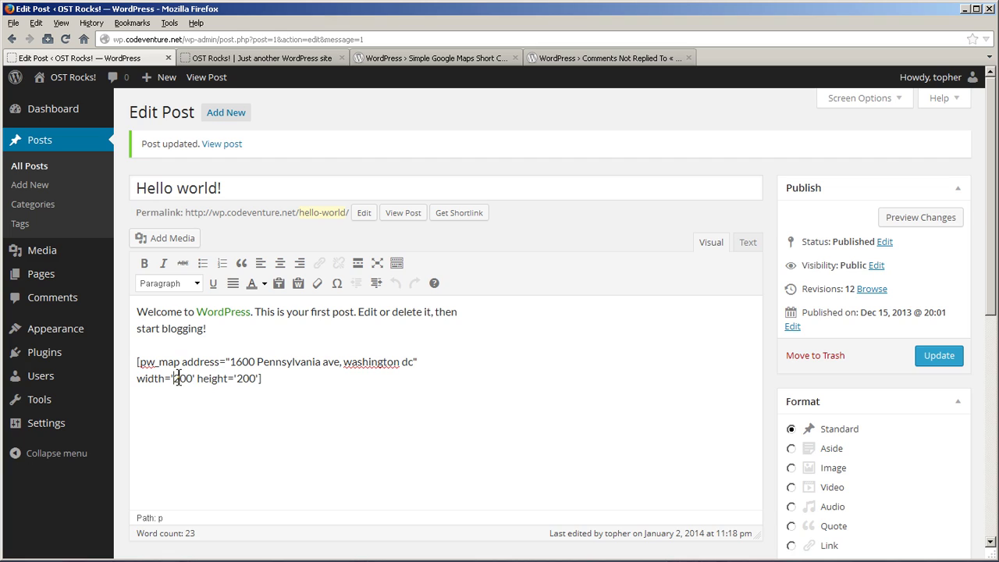
key("BackSpace")
type("\"")
key("Right")
key("Right")
key("Right")
key("Delete")
type("\"")
key("Right")
key("Right")
key("Right")
key("Right")
key("Right")
key("Right")
key("Right")
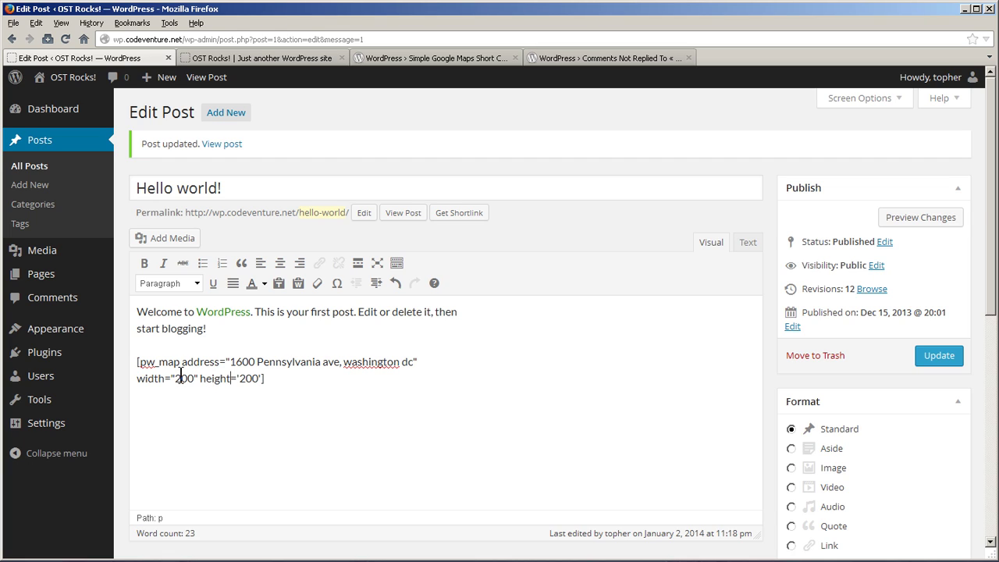
key("Delete")
type("\"")
left_click(940, 362)
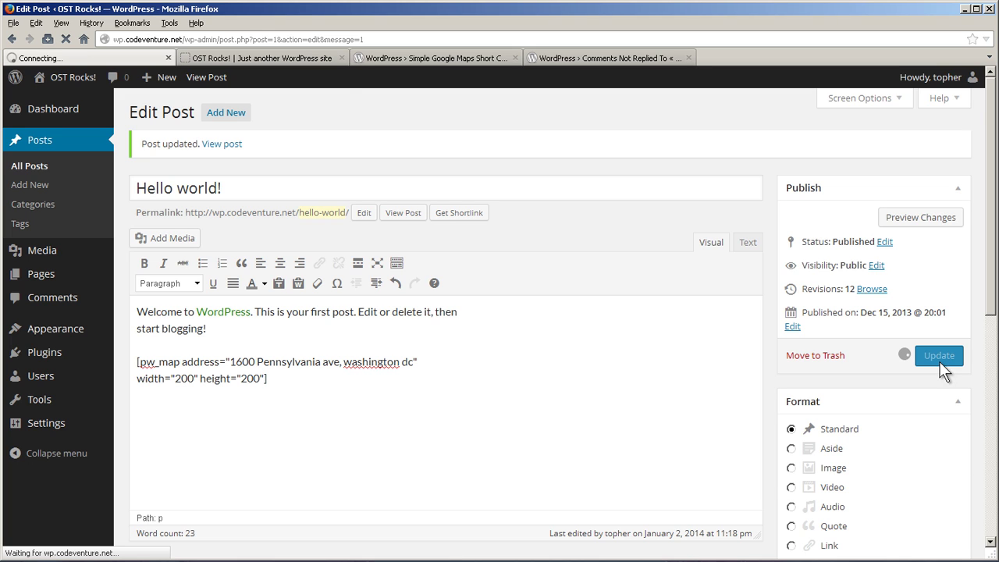
left_click(273, 52)
left_click(55, 37)
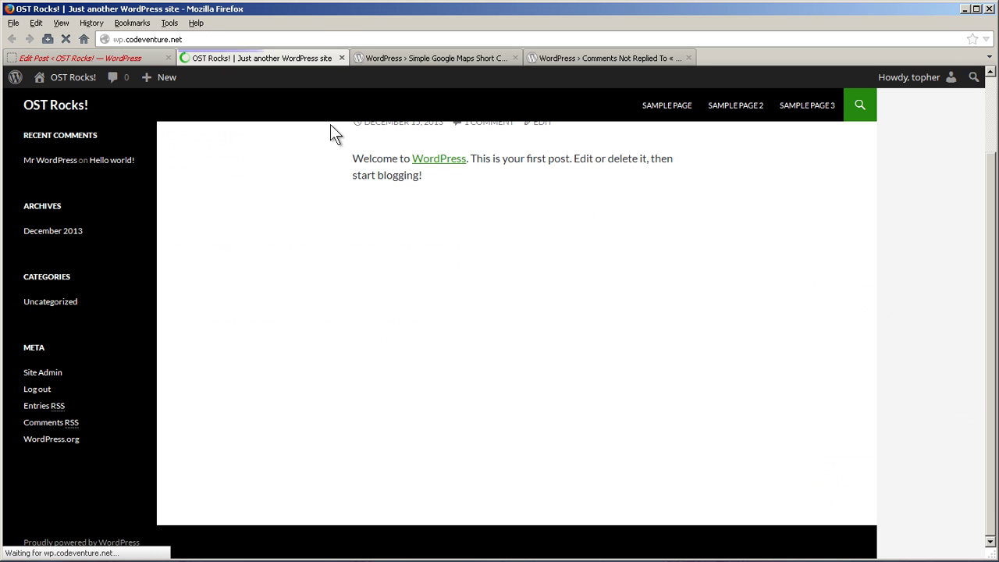
left_click(30, 57)
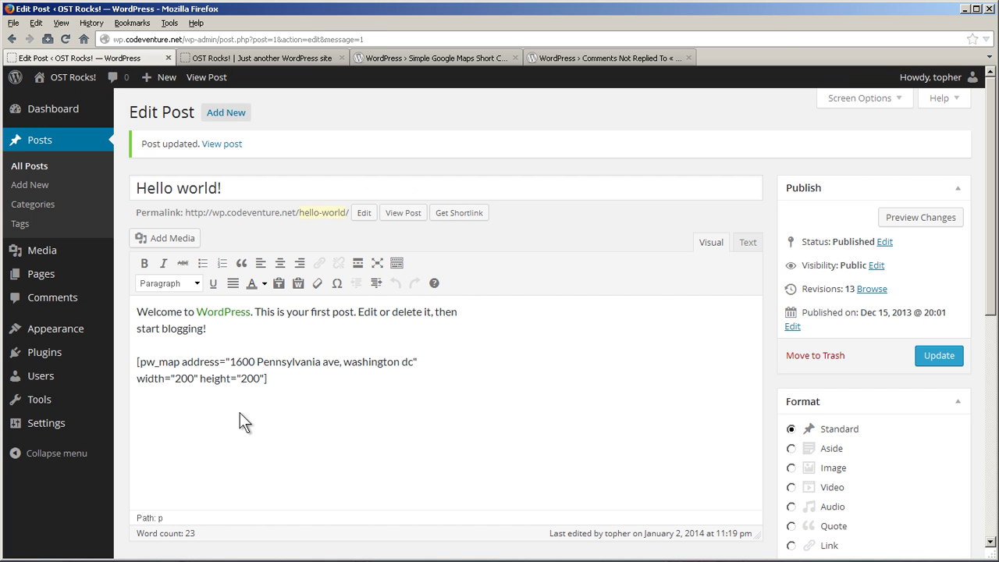
- Paste the FAQ's width="400px" height="200px" New York City example as plain text, update, and reload
left_click(195, 380)
left_click(413, 58)
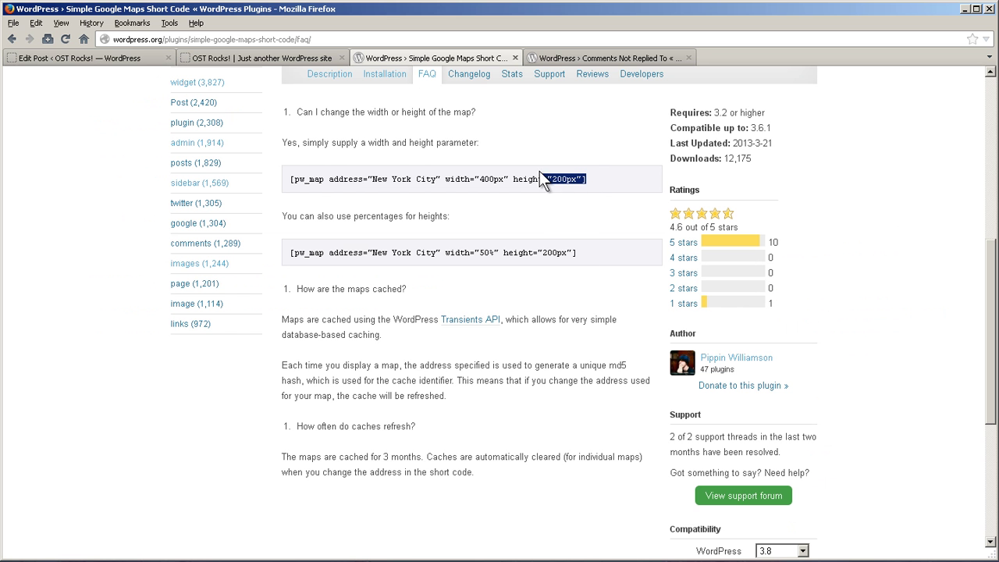
left_click_drag(544, 180, 290, 179)
key("ctrl+c")
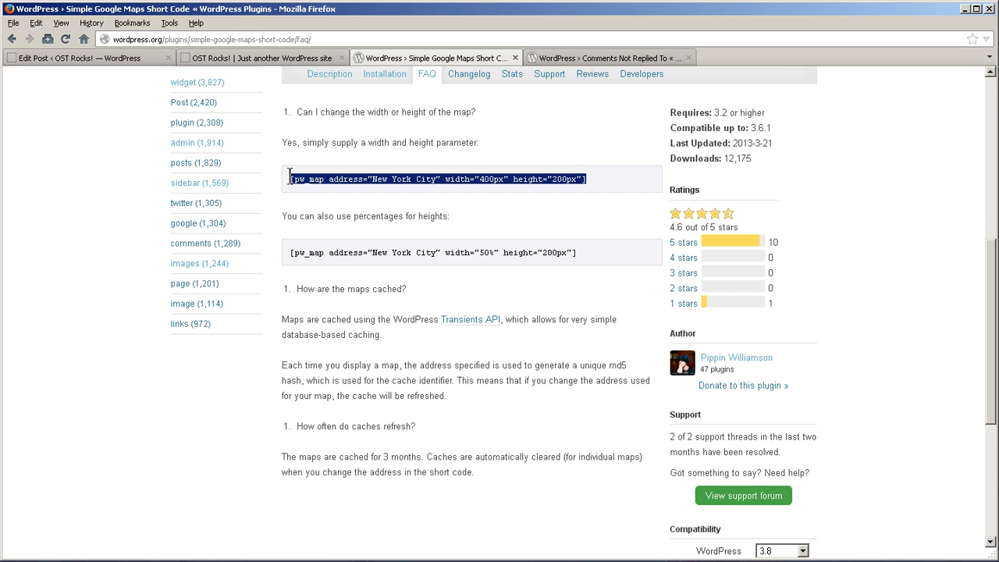
left_click(80, 56)
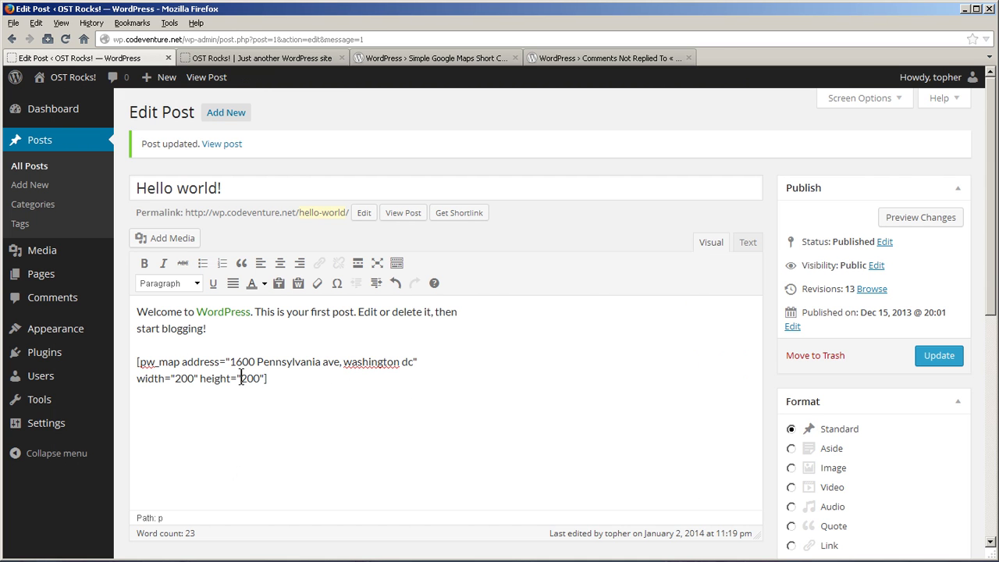
left_click(279, 283)
key("ctrl+v")
left_click(630, 450)
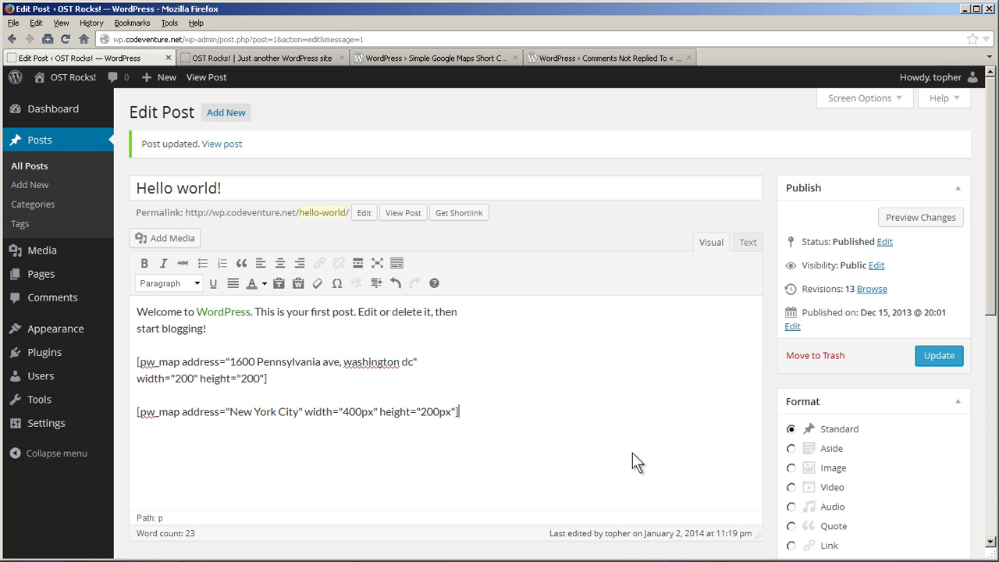
left_click(939, 356)
left_click(254, 56)
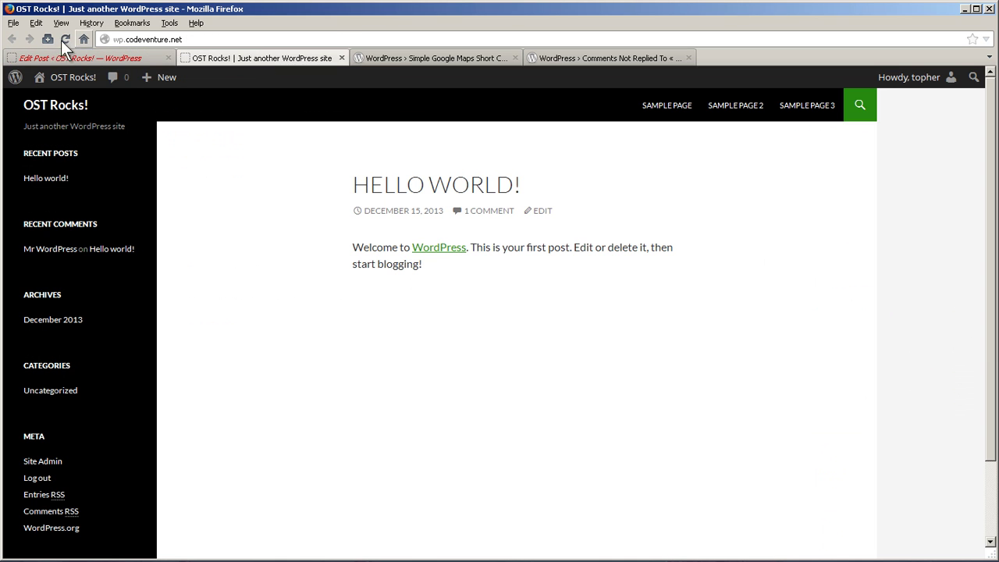
left_click(65, 38)
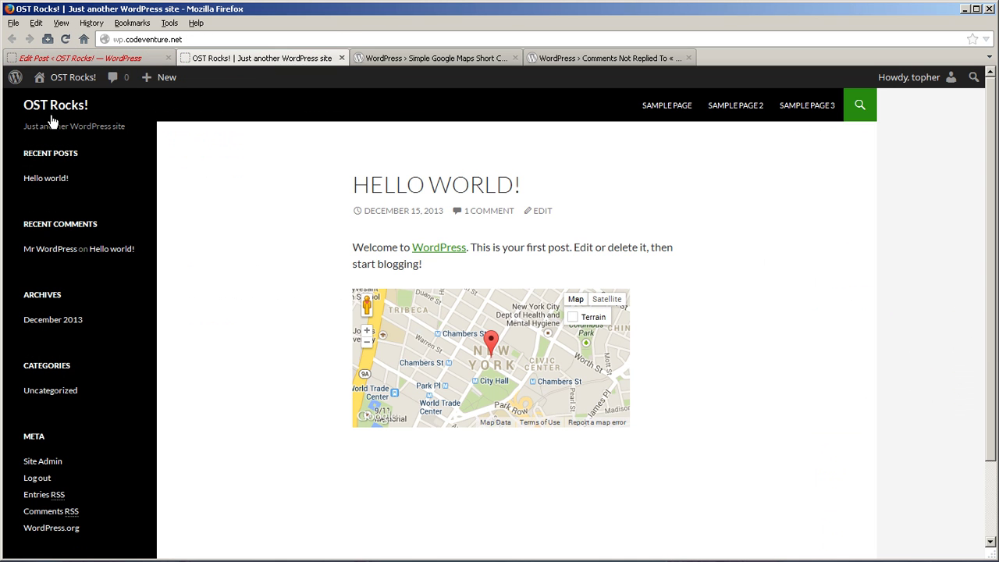
- Replace the second shortcode's New York City address with '1600 Pennsylvania ave, washington dc' and save
left_click(71, 56)
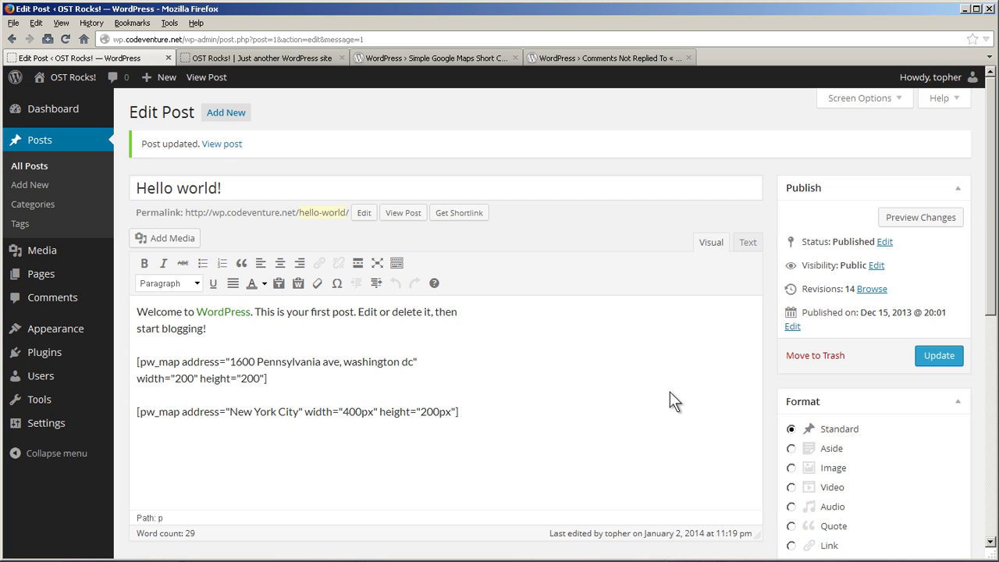
left_click_drag(299, 411, 229, 411)
key("Delete")
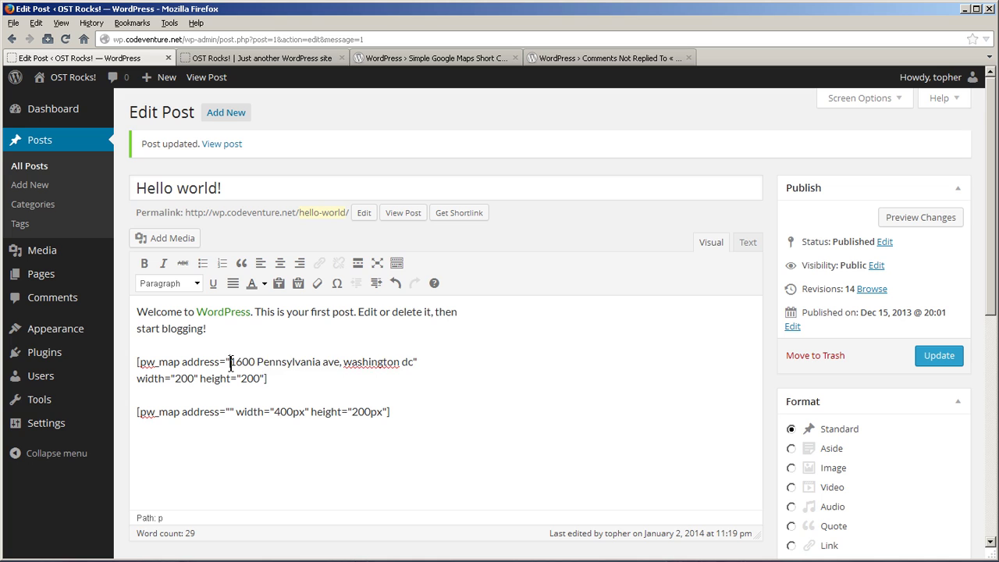
left_click_drag(230, 361, 413, 361)
key("ctrl+c")
left_click(229, 411)
key("ctrl+v")
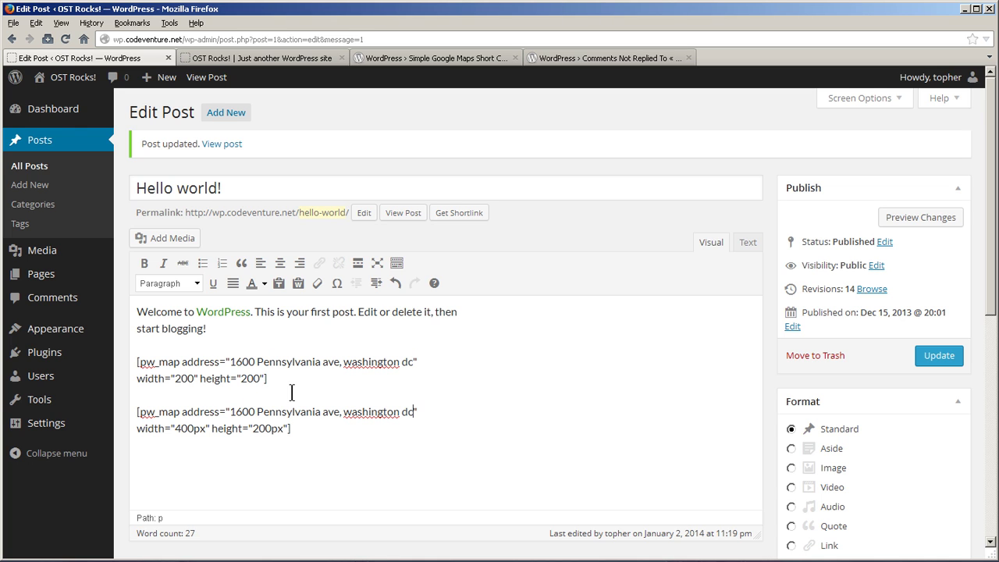
left_click(922, 357)
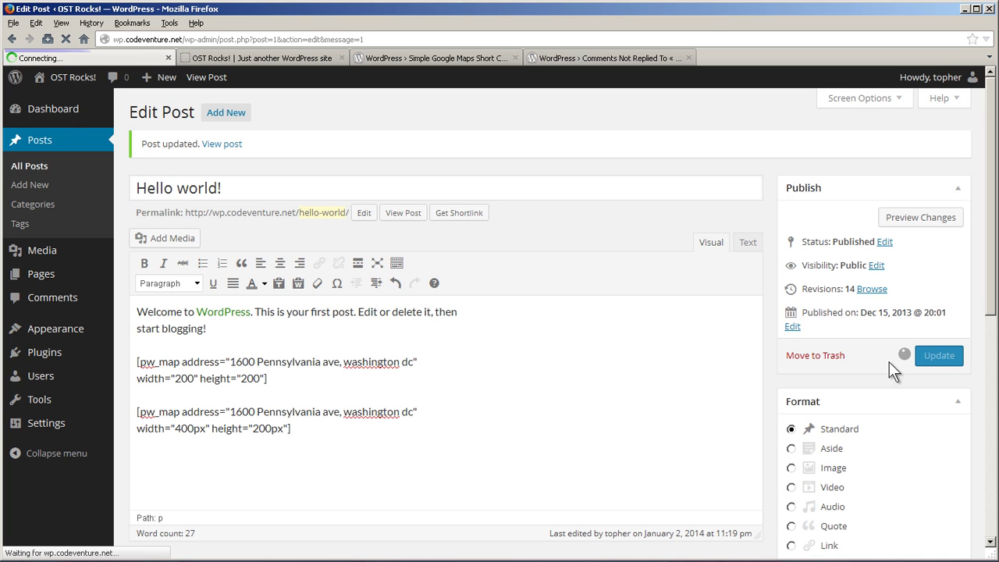
left_click(235, 58)
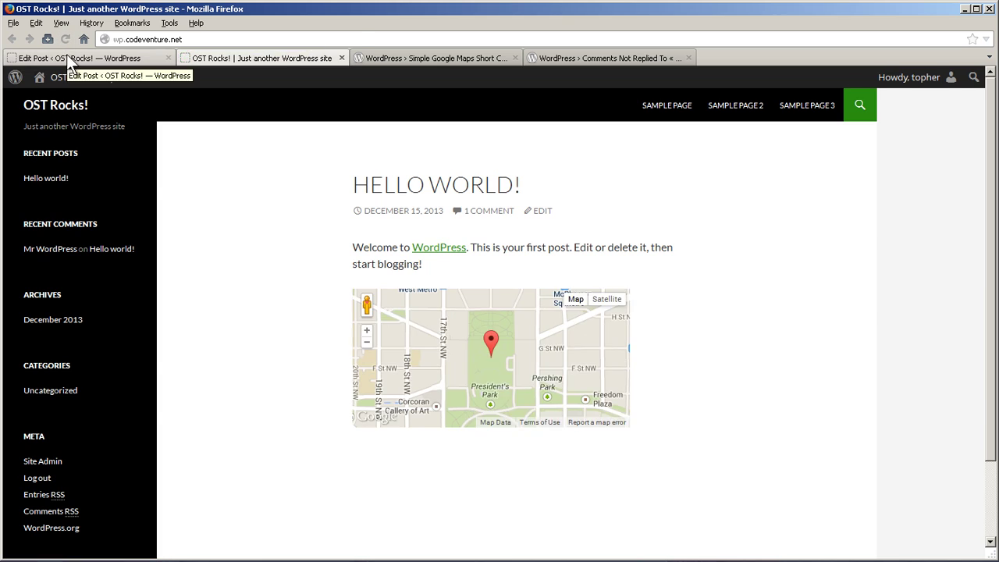
left_click(66, 54)
- Change the second shortcode's width from 400px to 200px, update, and reload the front page
left_click(182, 430)
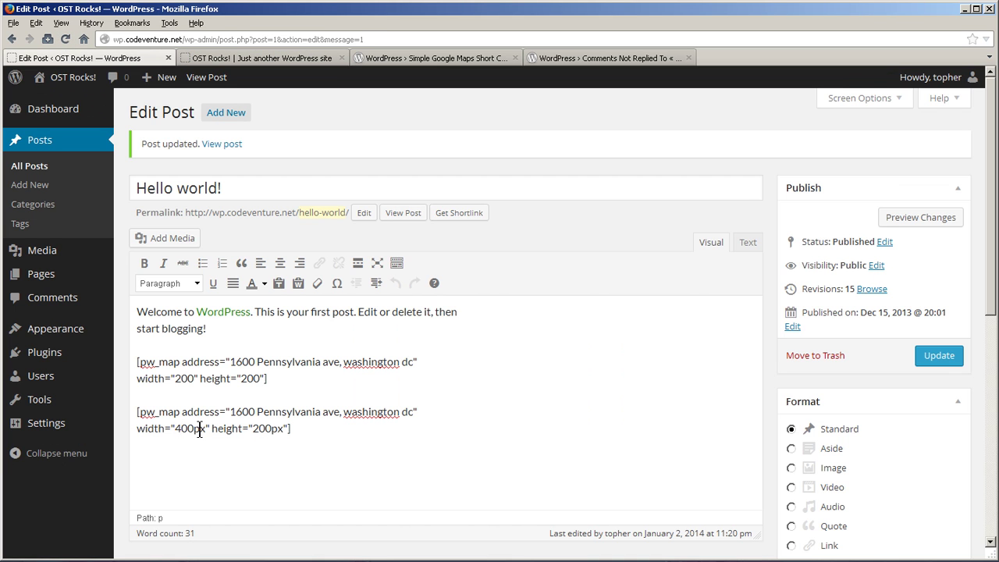
key("BackSpace")
type("2")
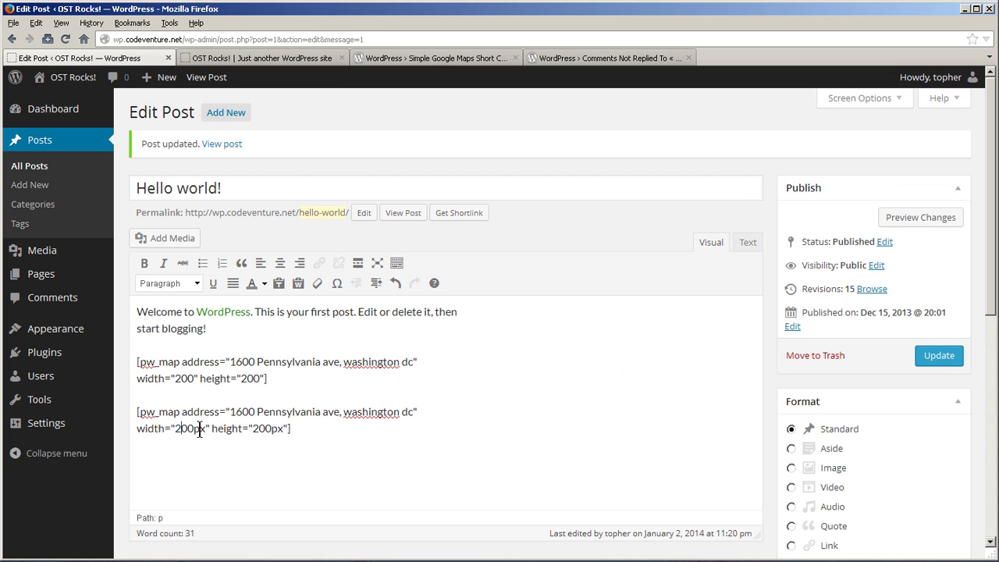
left_click(955, 357)
left_click(207, 58)
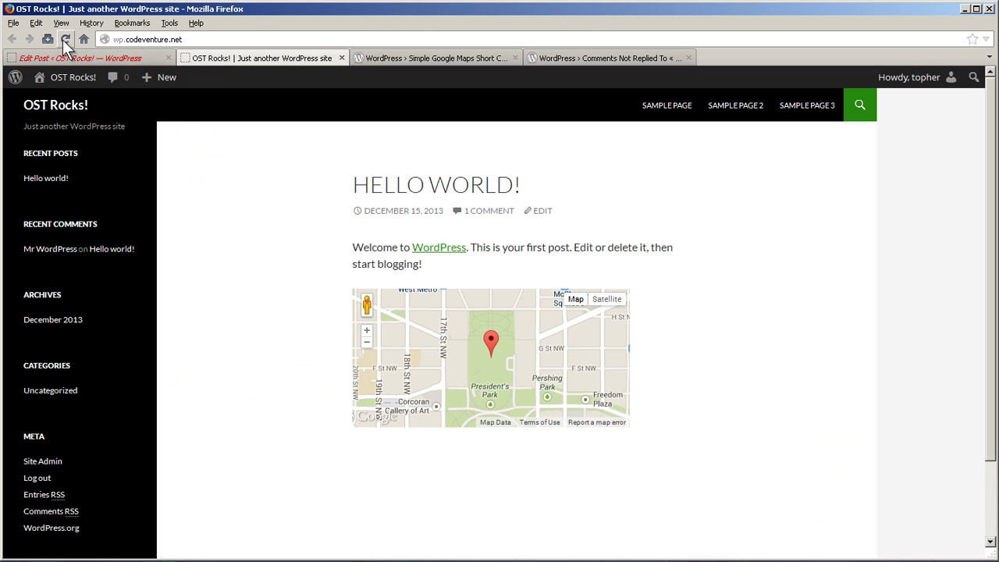
left_click(65, 39)
key("ctrl+Page_Up")
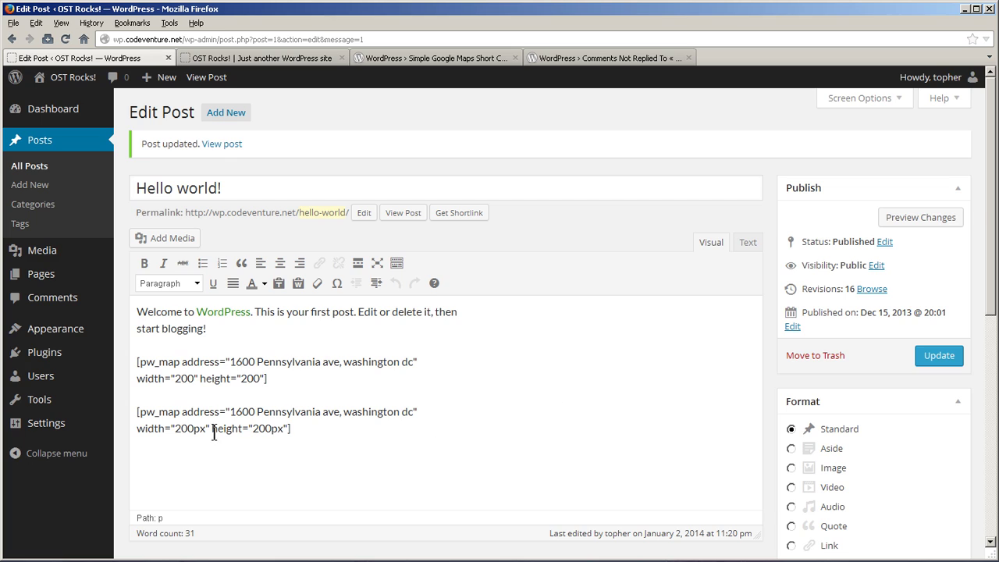
- Add px to the first shortcode's width and height, delete the second shortcode, update, and recheck
left_click_drag(206, 428, 195, 428)
left_click(194, 378)
key("ctrl+v")
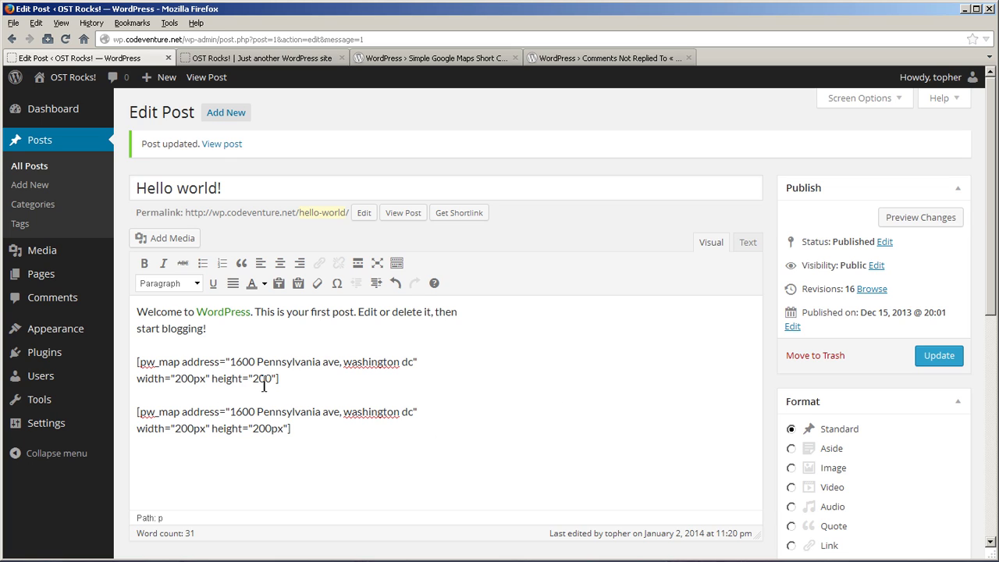
left_click(273, 378)
key("ctrl+v")
left_click_drag(275, 412, 136, 411)
left_click(279, 435)
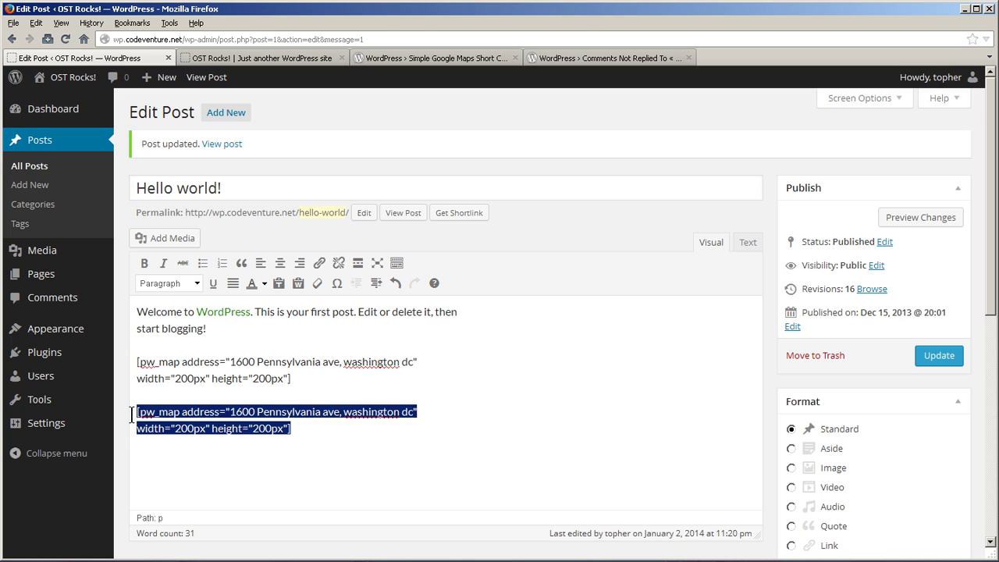
key("BackSpace")
left_click(937, 359)
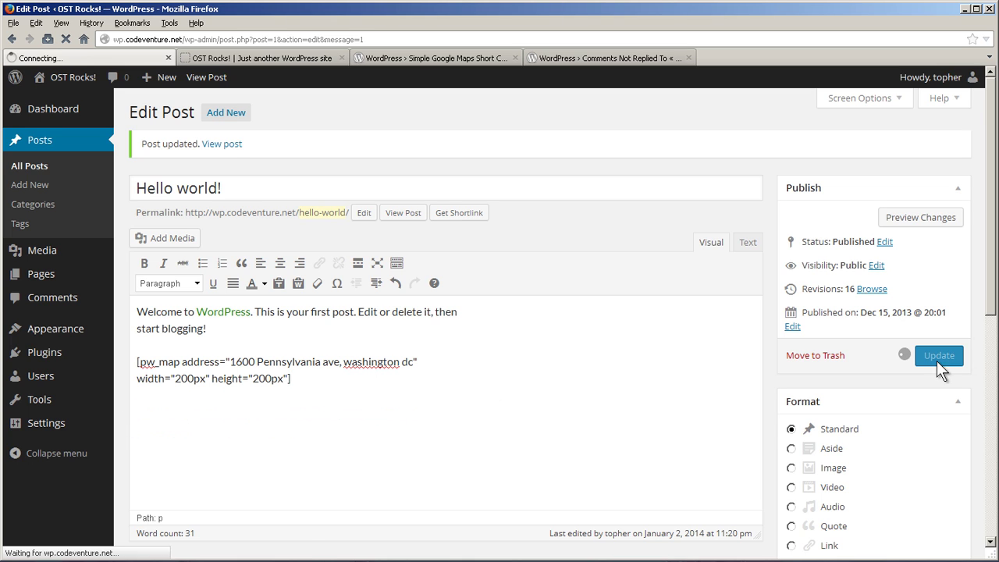
left_click(226, 58)
left_click(66, 38)
left_click(93, 57)
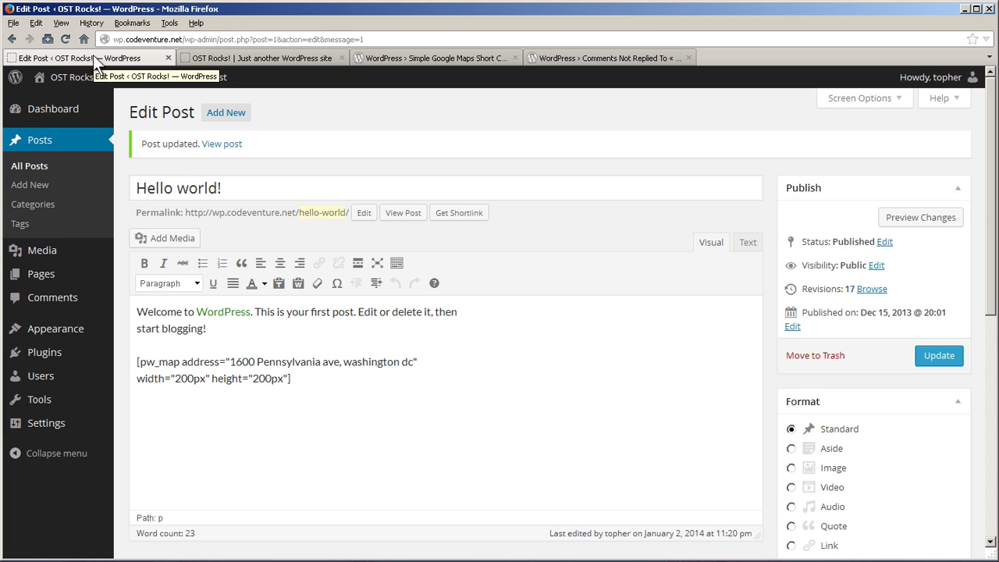